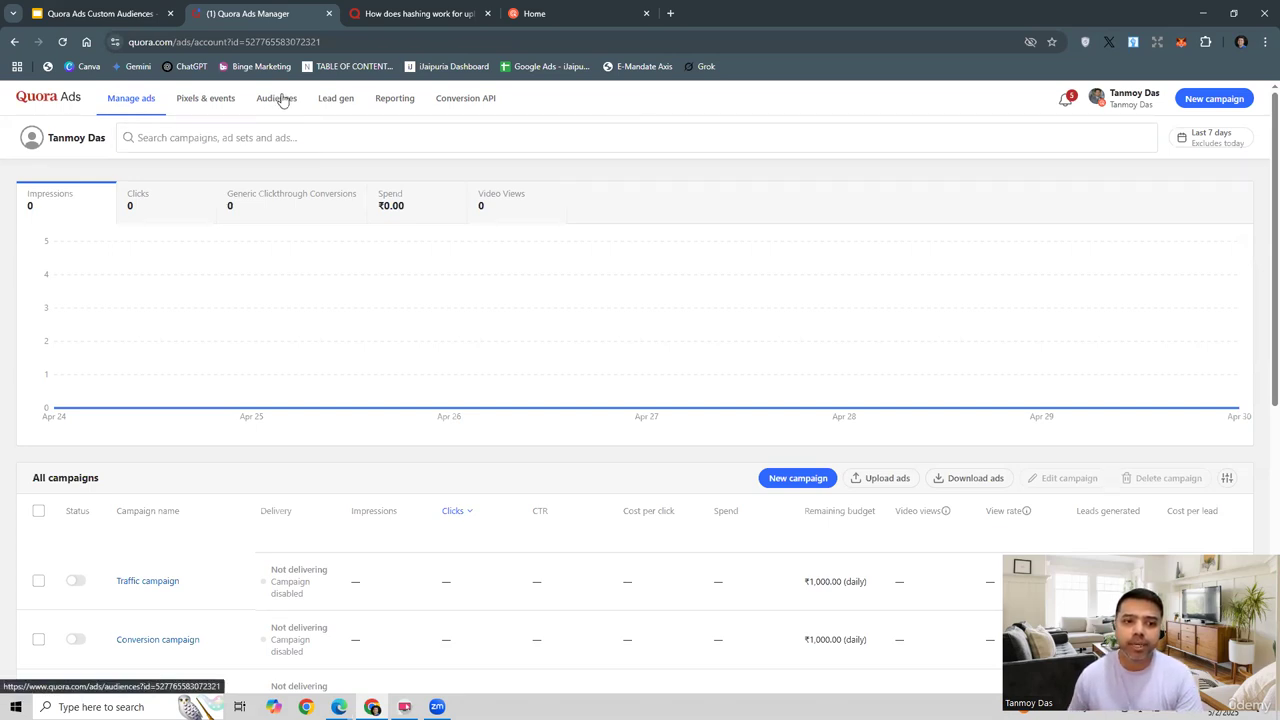
Step: From Audiences, start a new audience and settle on the Website Traffic type after trying Lookalike and List Match
{"action": "left_click", "coordinate": [282, 99]}
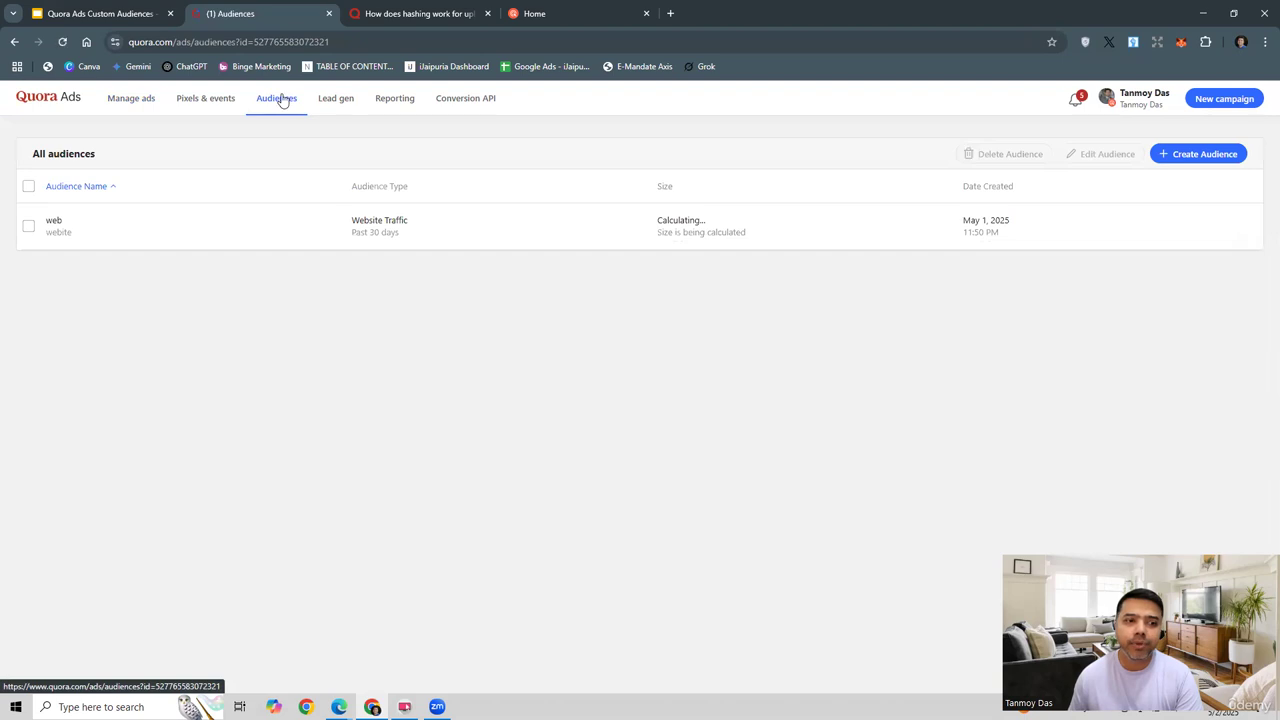
{"action": "left_click", "coordinate": [1191, 156]}
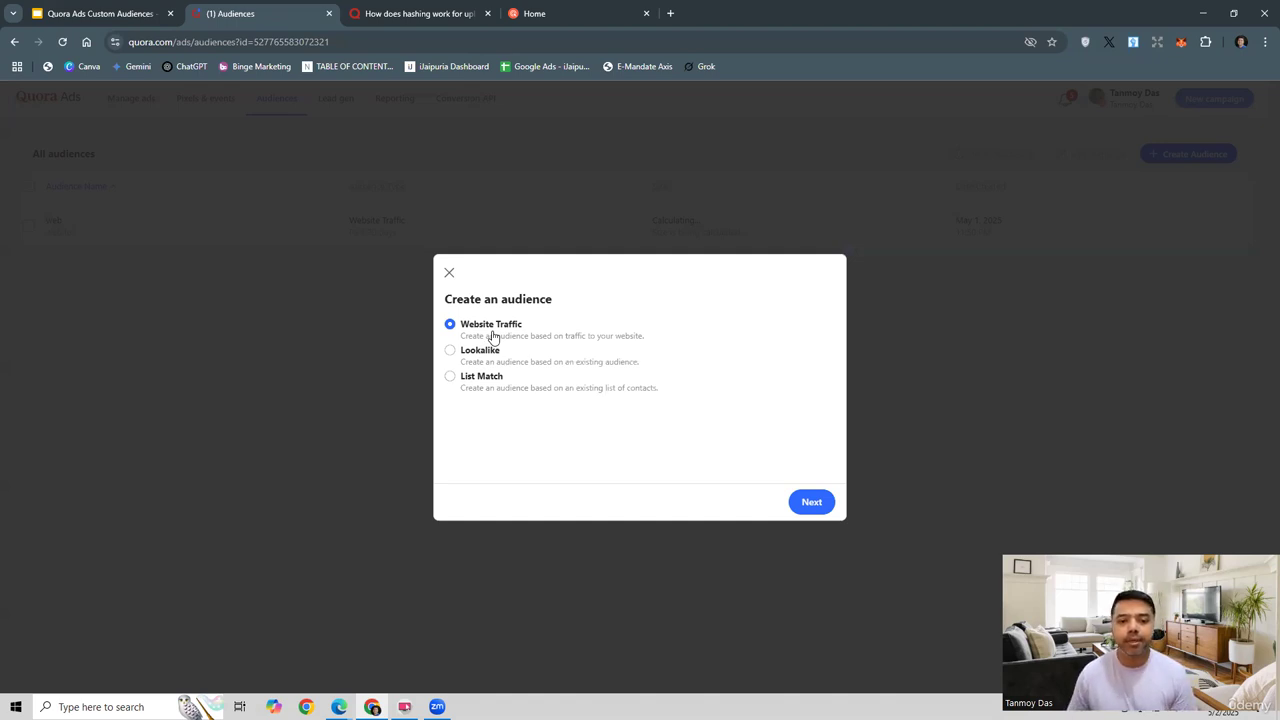
{"action": "left_click", "coordinate": [478, 352]}
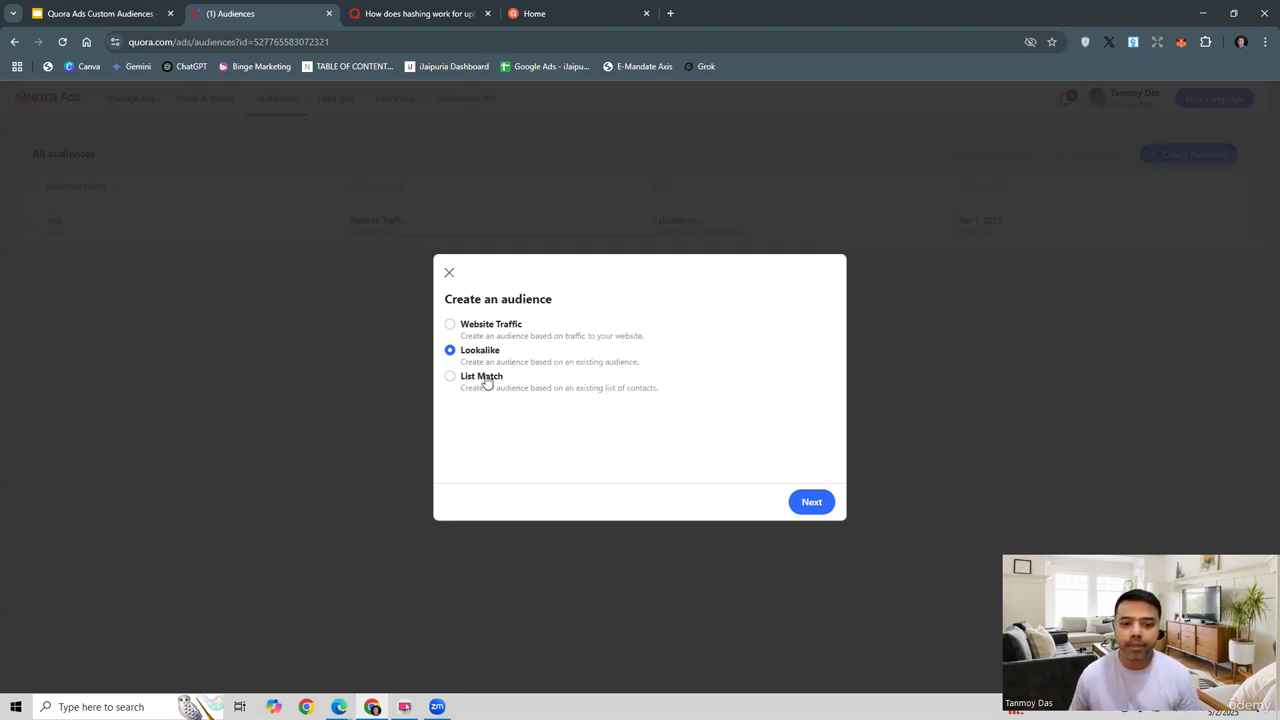
{"action": "key", "text": "Down"}
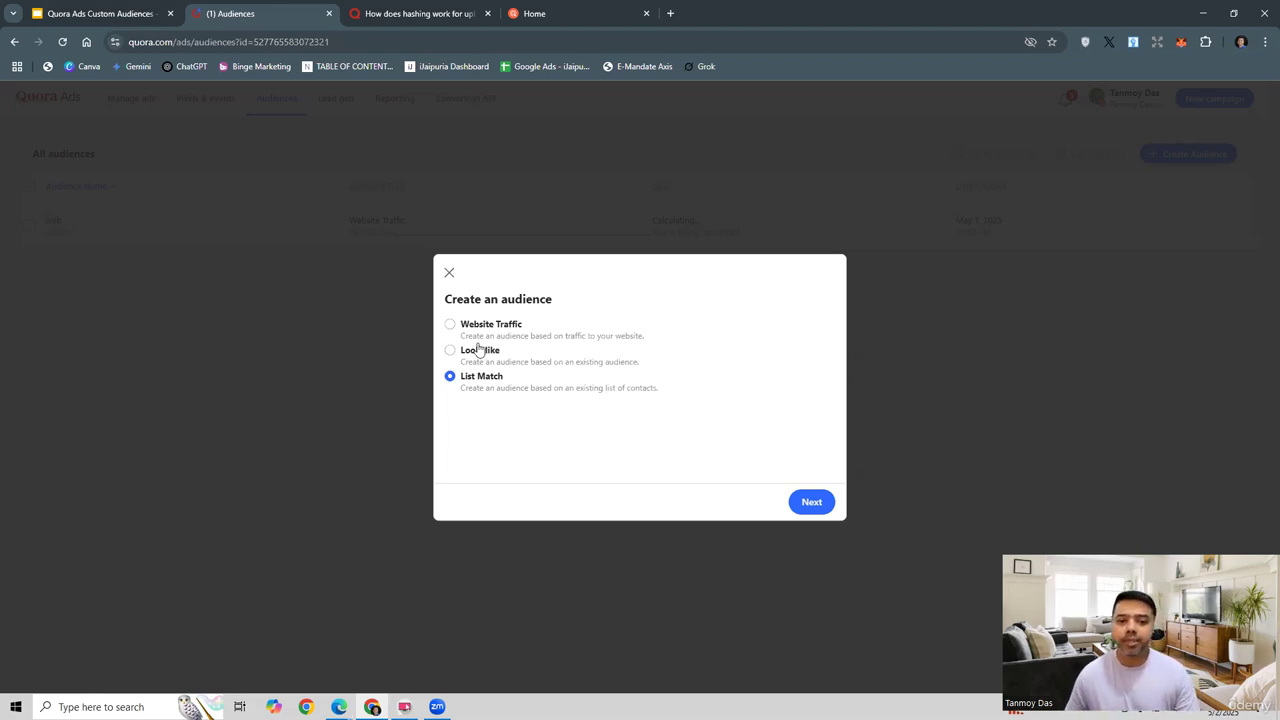
{"action": "left_click", "coordinate": [450, 327]}
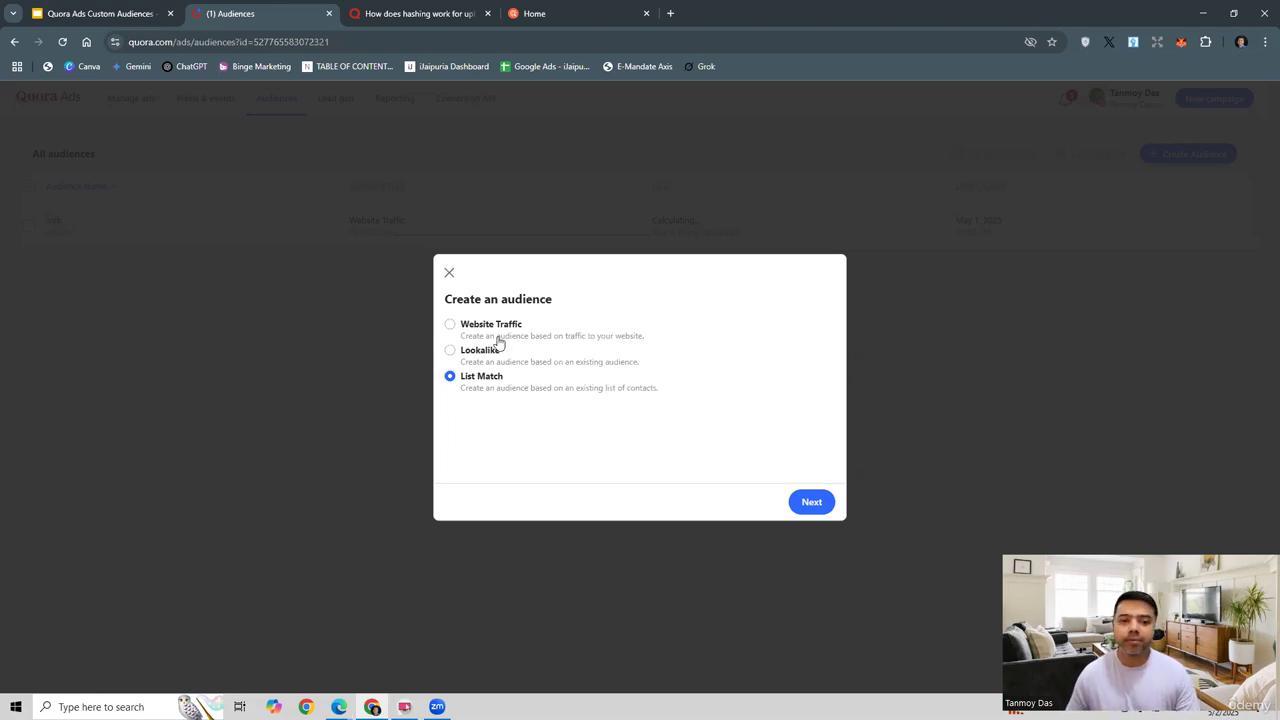
{"action": "left_click", "coordinate": [811, 502]}
{"action": "left_click", "coordinate": [466, 307]}
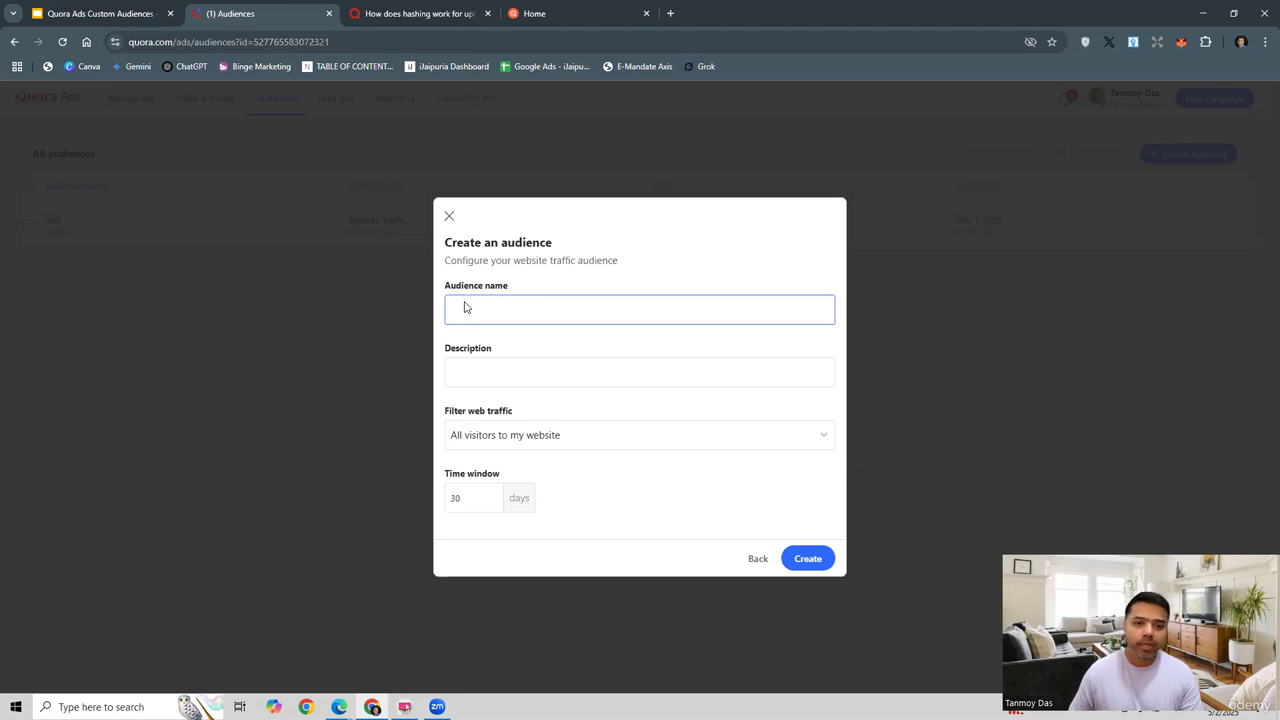
Step: Name the audience 'Website Audience' and give it the description 'website', fixing the misspelling
{"action": "left_click", "coordinate": [465, 305]}
{"action": "type", "text": "Website Audience"}
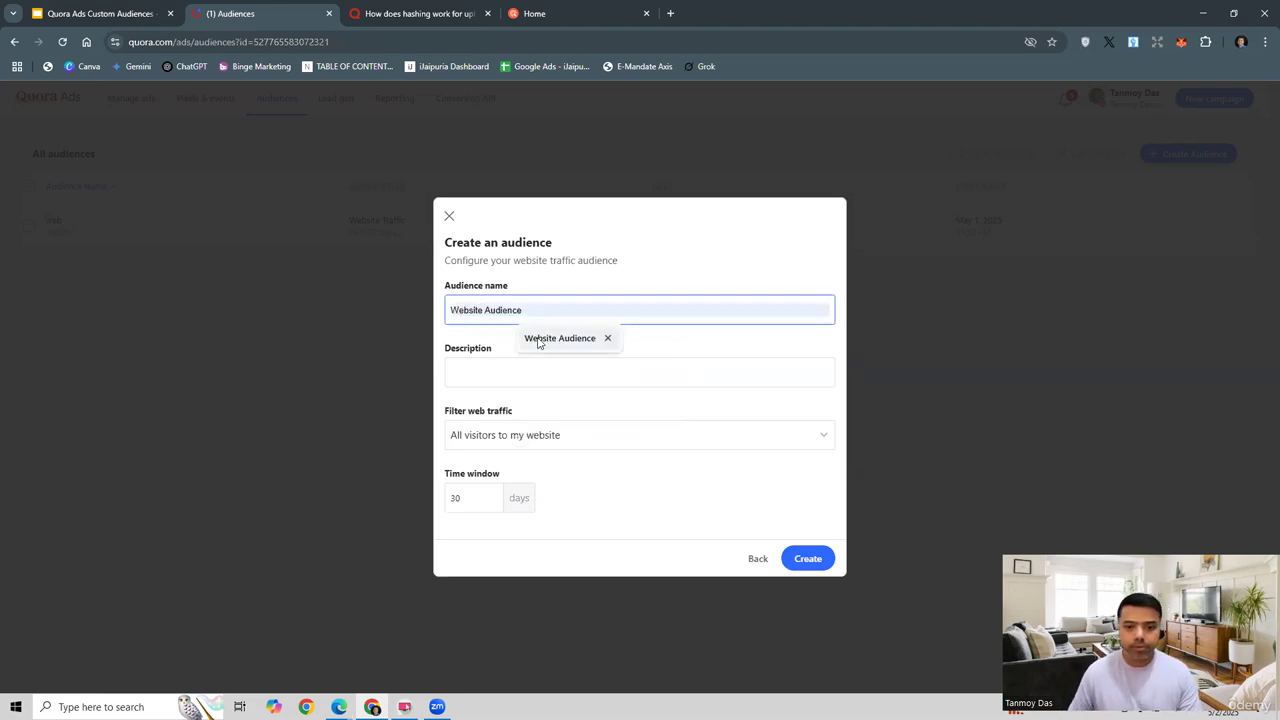
{"action": "left_click", "coordinate": [537, 344]}
{"action": "left_click", "coordinate": [488, 368]}
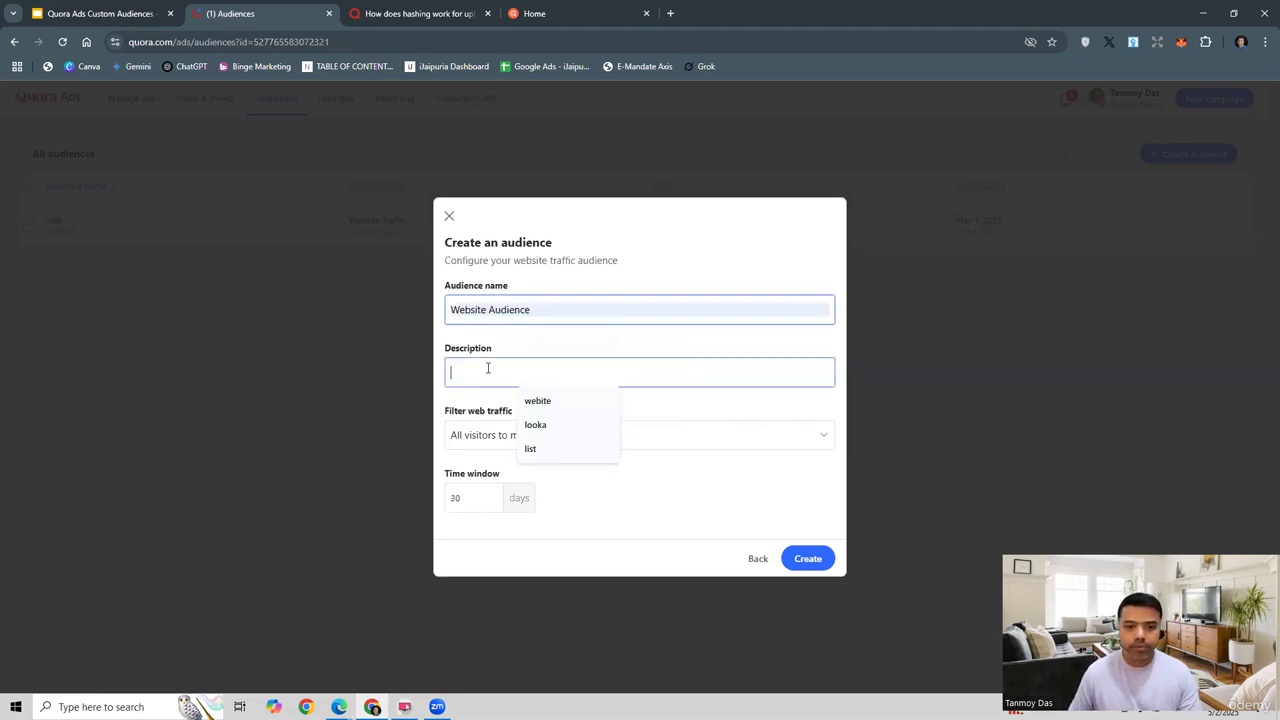
{"action": "left_click", "coordinate": [537, 400]}
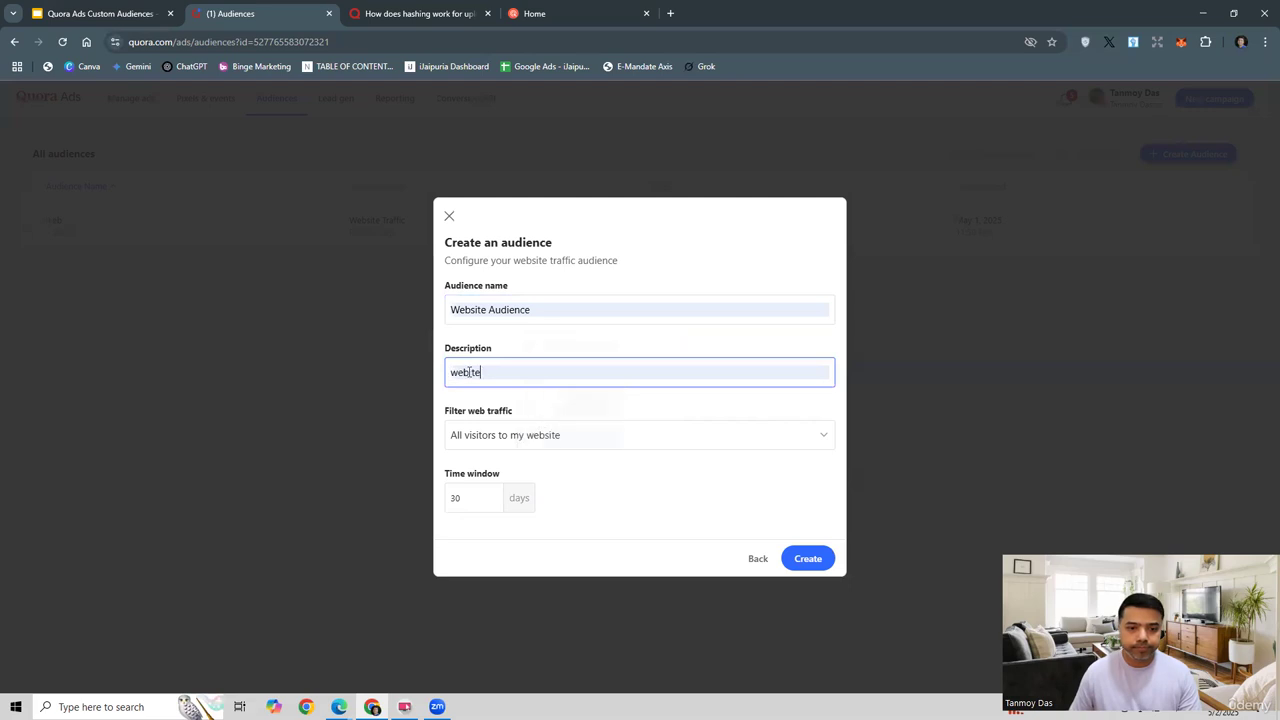
{"action": "left_click", "coordinate": [465, 372]}
{"action": "type", "text": "si"}
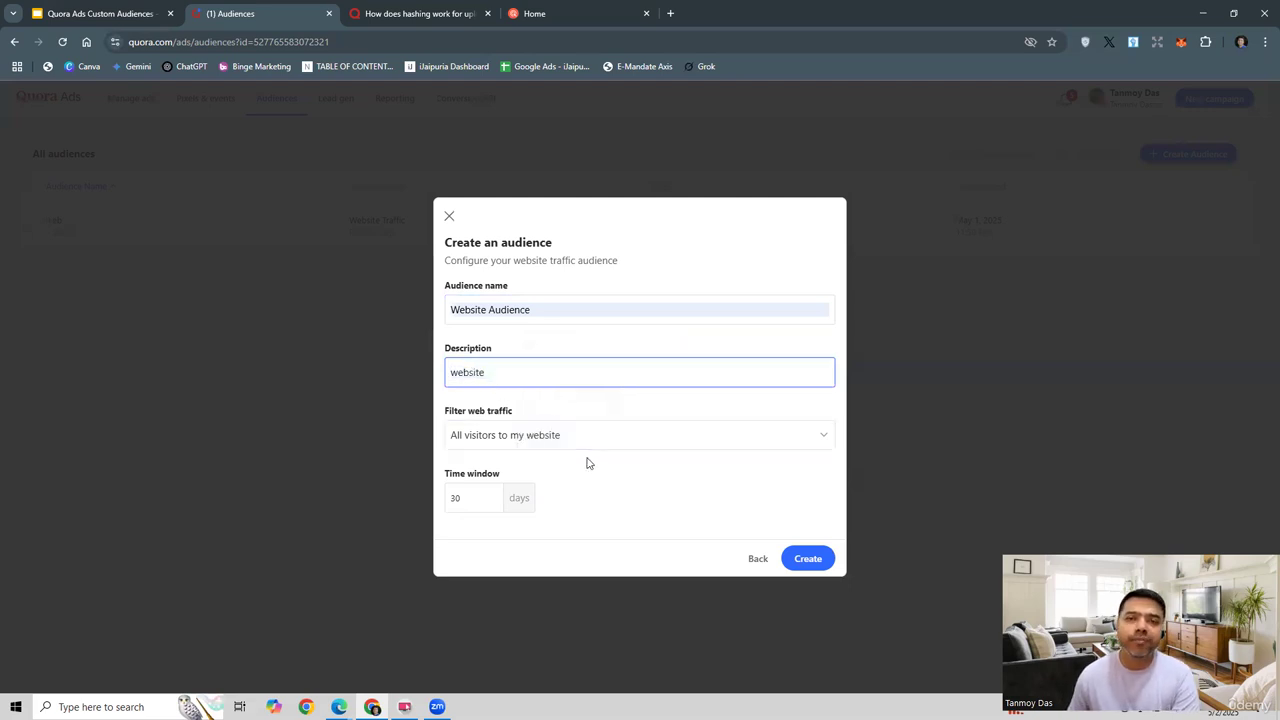
Step: Target all website visitors over the past 30 days and create the audience
{"action": "left_click", "coordinate": [528, 443]}
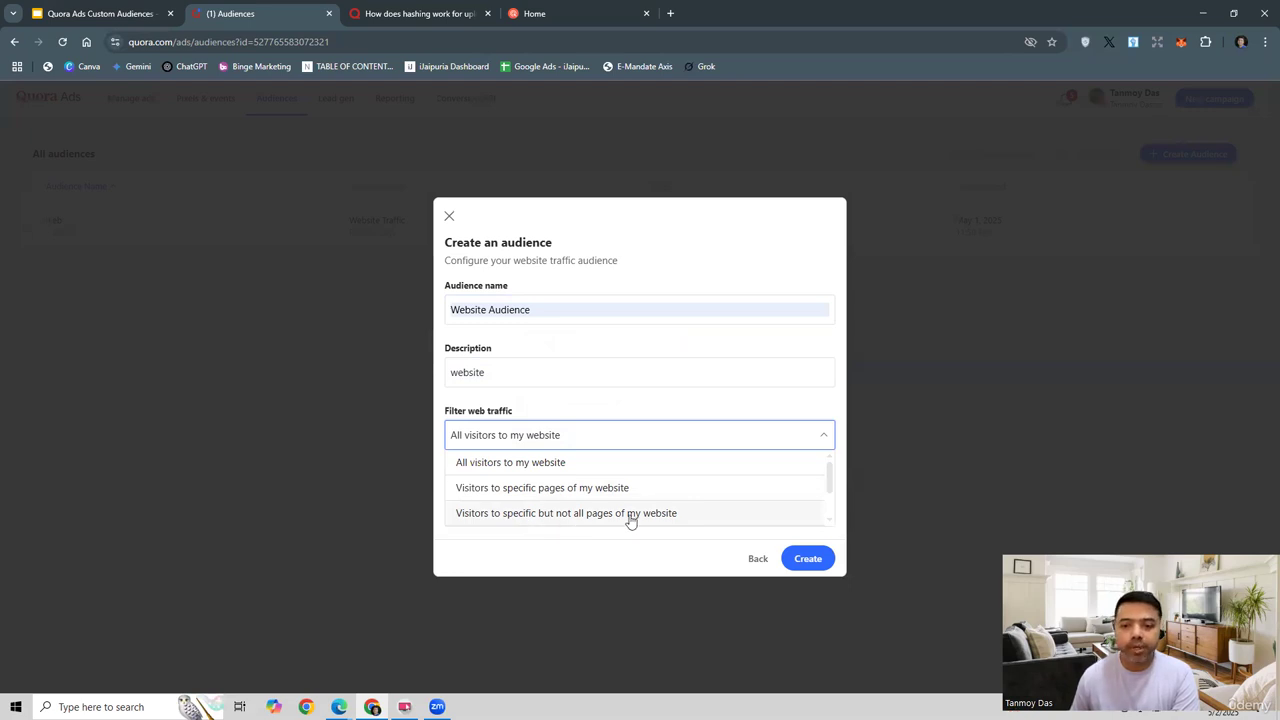
{"action": "scroll", "coordinate": [630, 520], "scroll_direction": "down", "scroll_amount": 1}
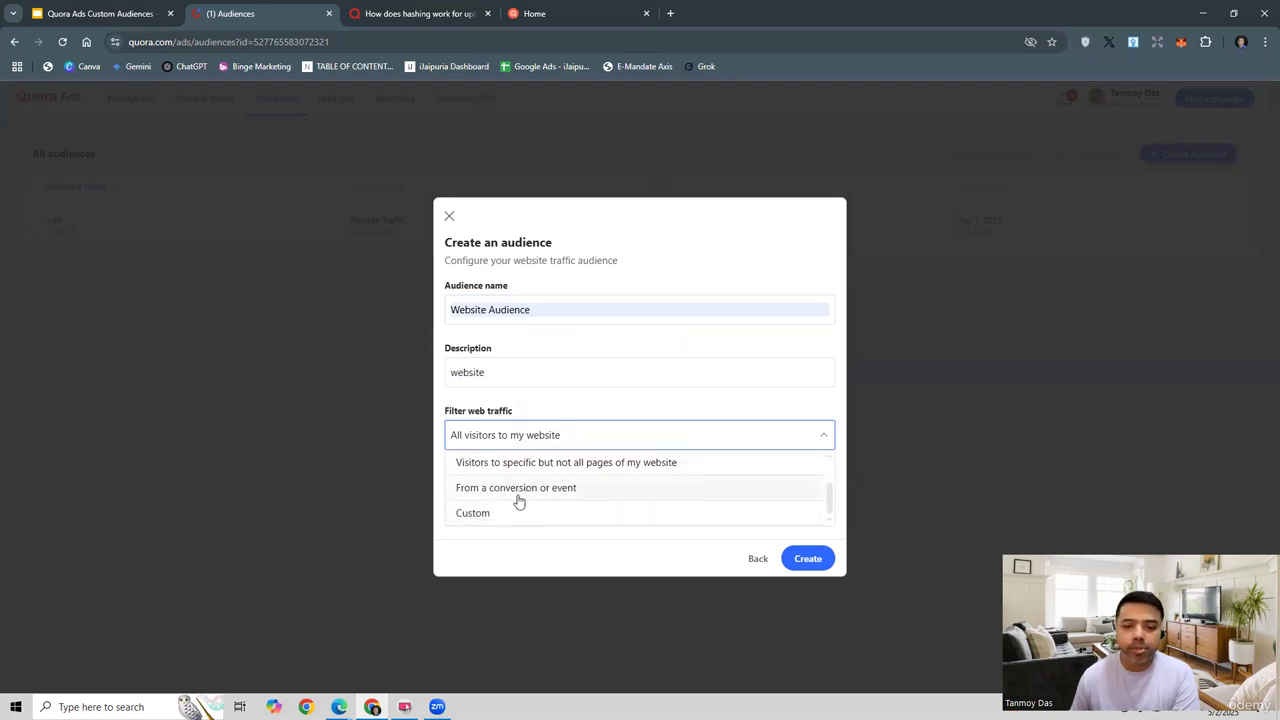
{"action": "scroll", "coordinate": [565, 497], "scroll_direction": "up", "scroll_amount": 2}
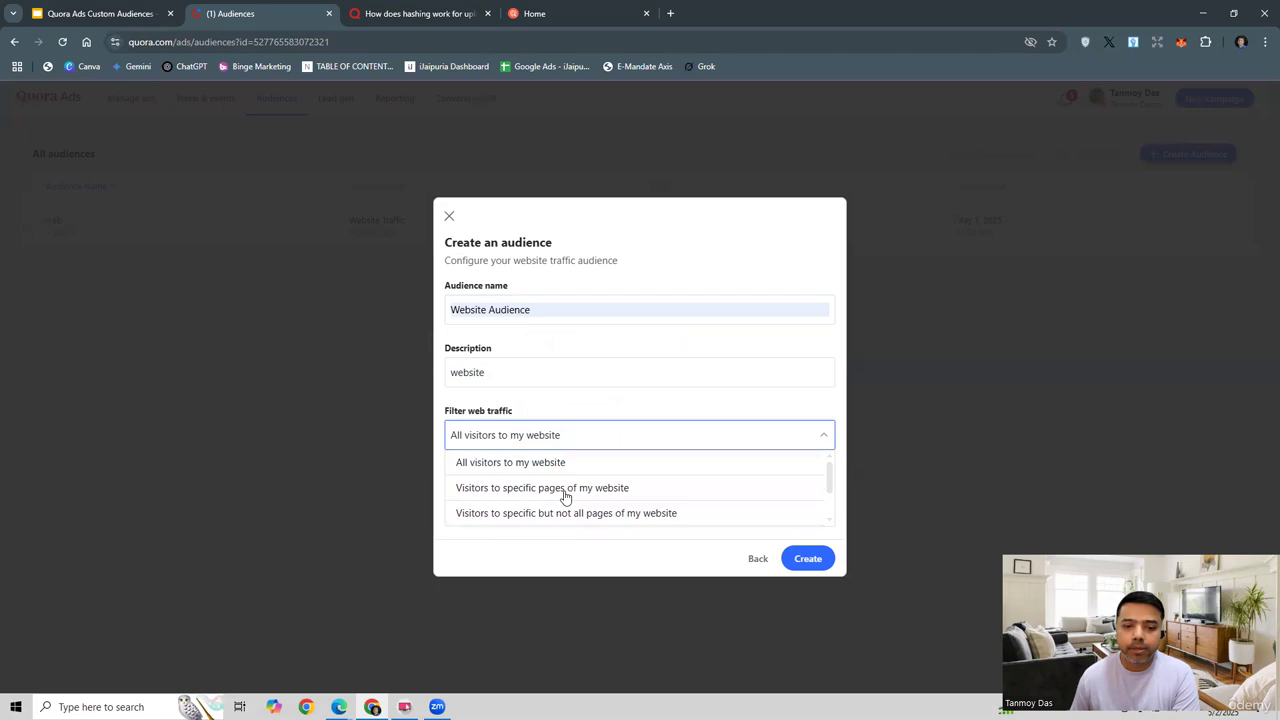
{"action": "left_click", "coordinate": [510, 464]}
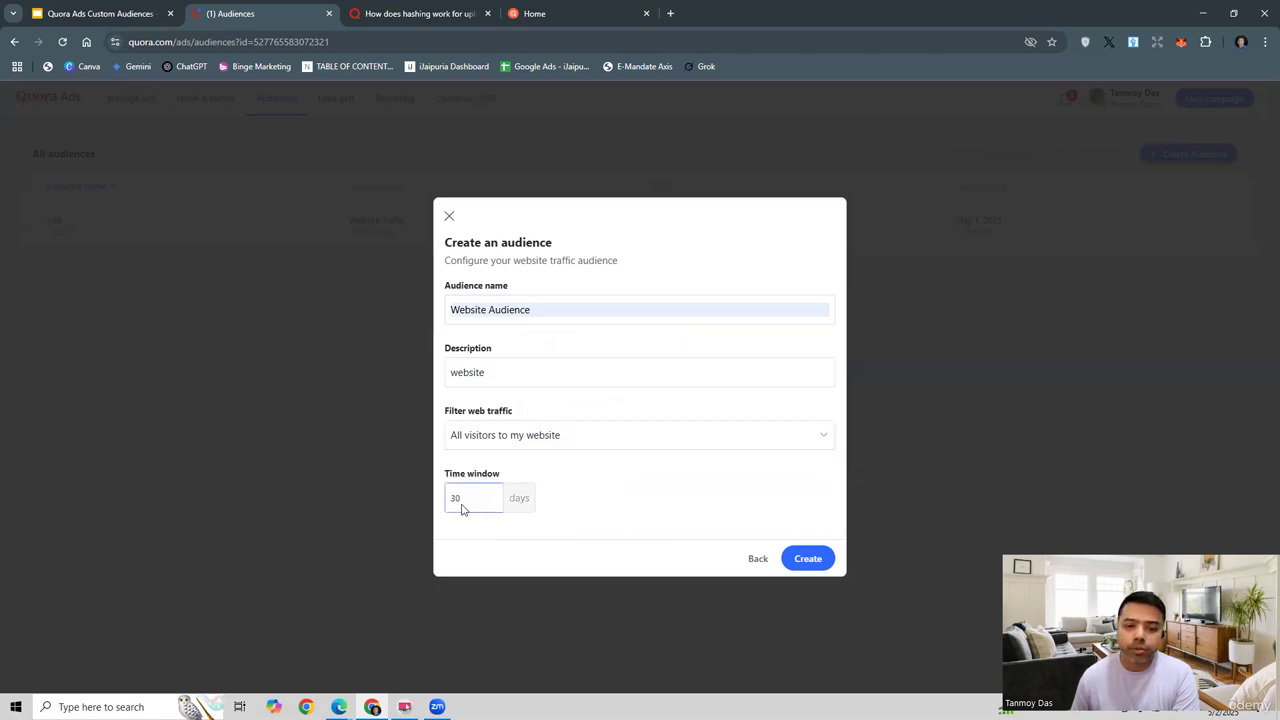
{"action": "left_click", "coordinate": [614, 503]}
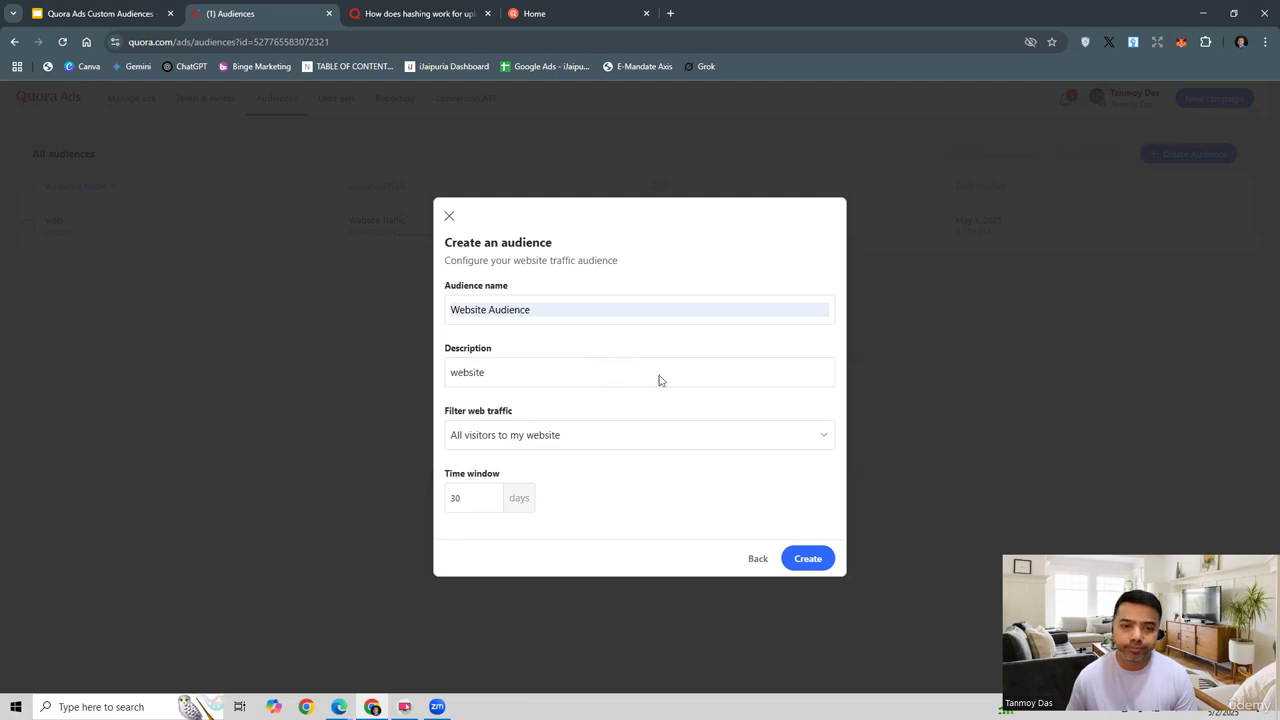
{"action": "left_click", "coordinate": [808, 558]}
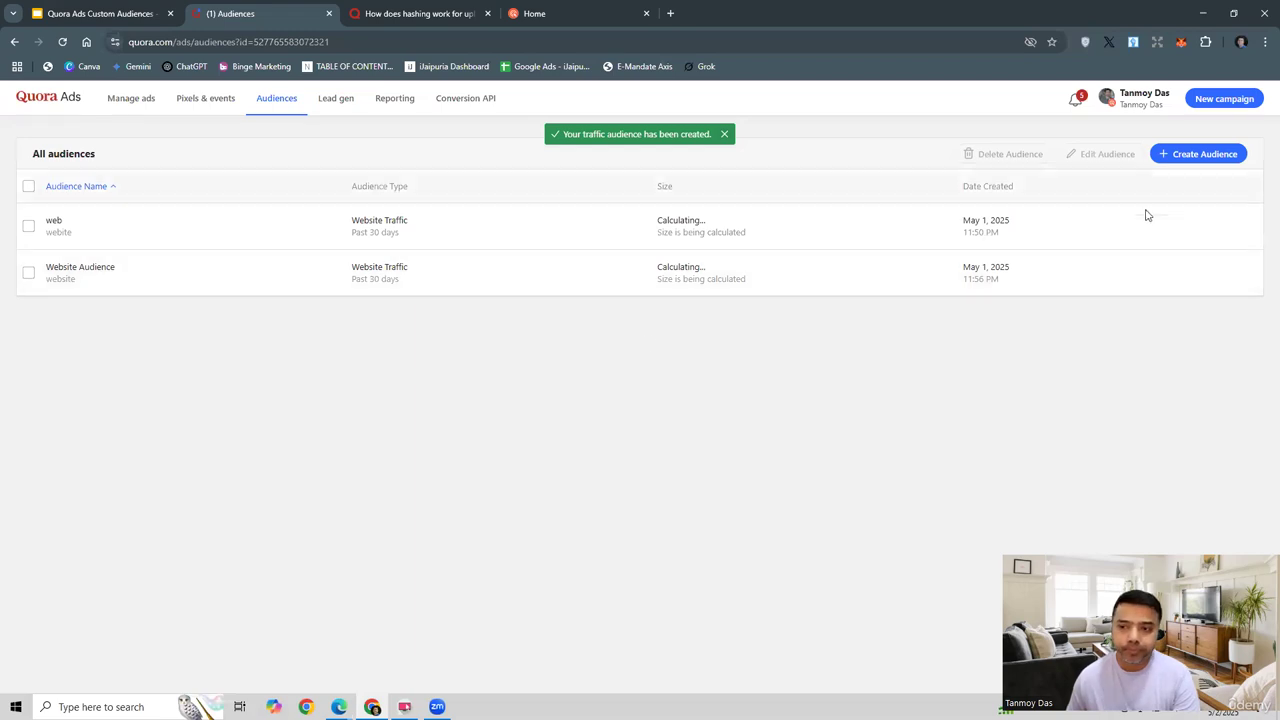
Step: Start another audience and choose the List Match type after checking Lookalike and Website Traffic
{"action": "left_click", "coordinate": [1197, 153]}
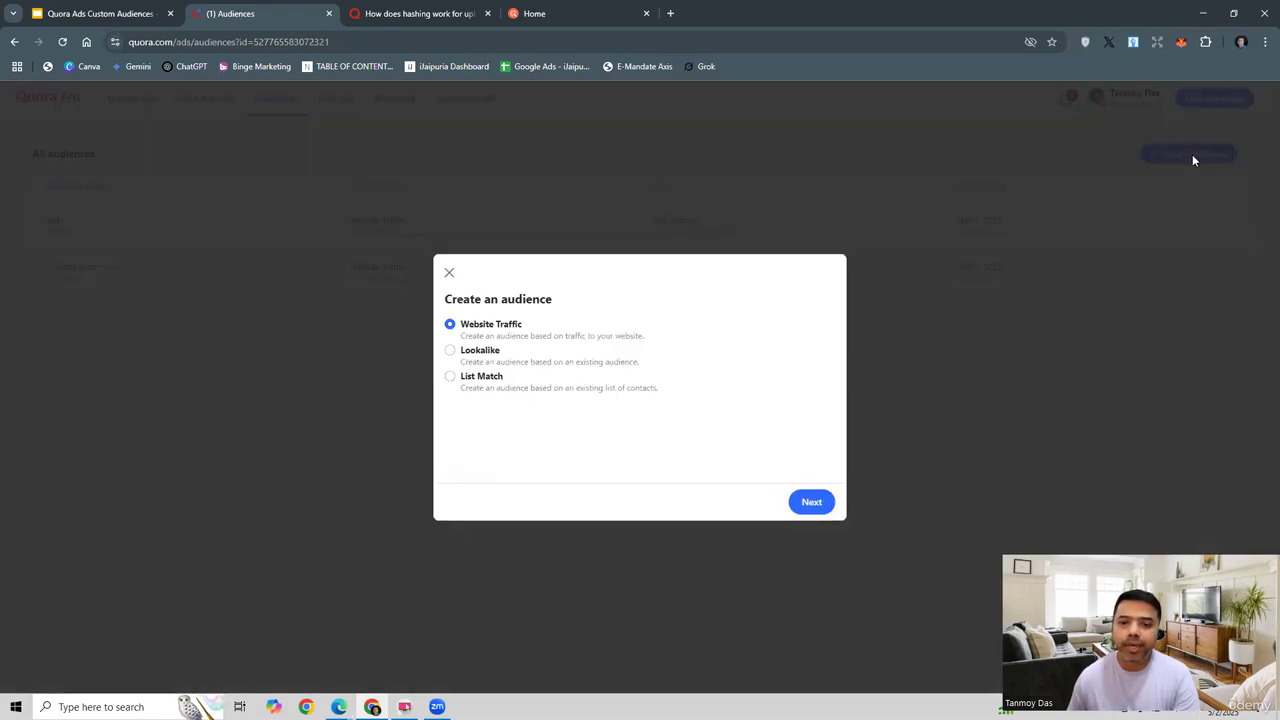
{"action": "left_click", "coordinate": [484, 352]}
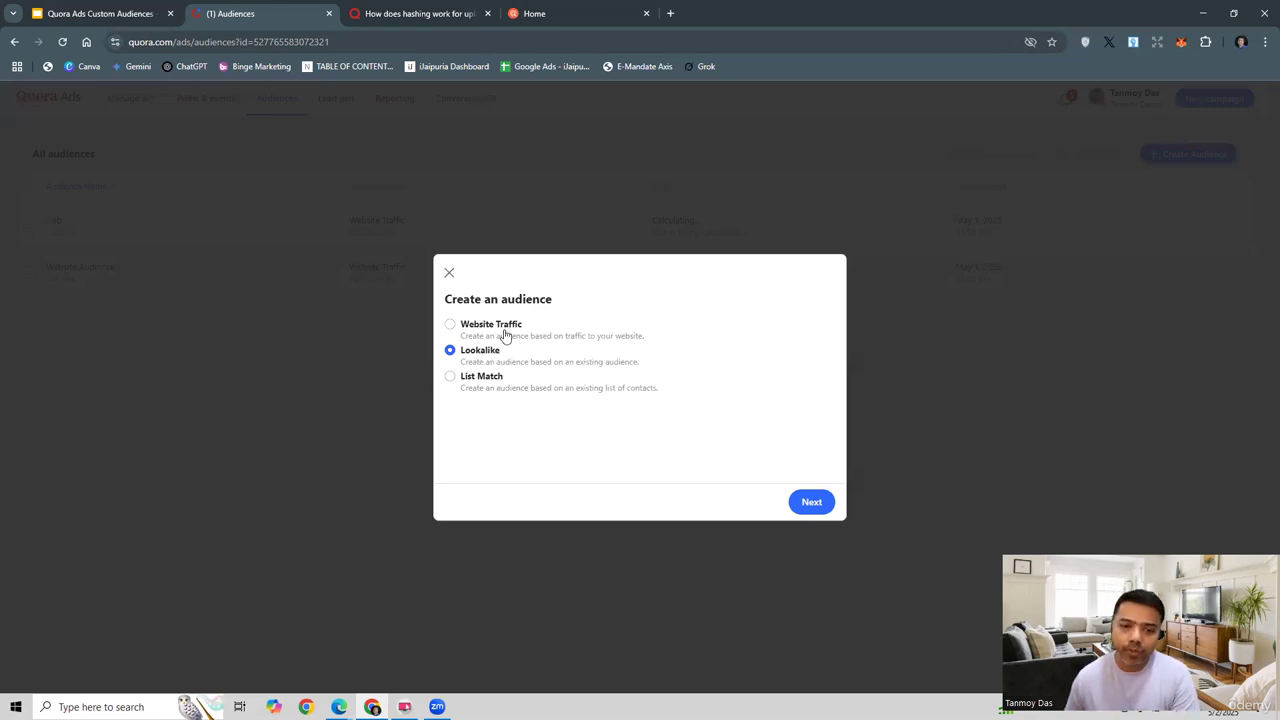
{"action": "left_click", "coordinate": [503, 330]}
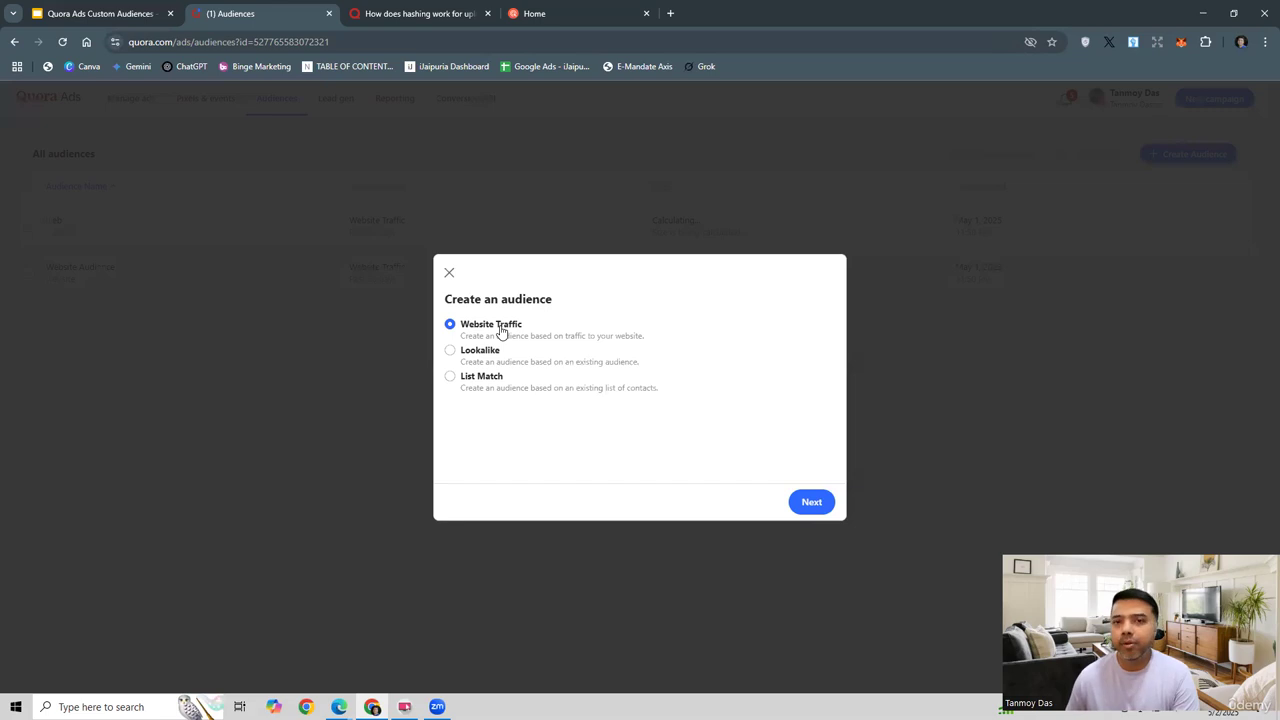
{"action": "left_click", "coordinate": [480, 383]}
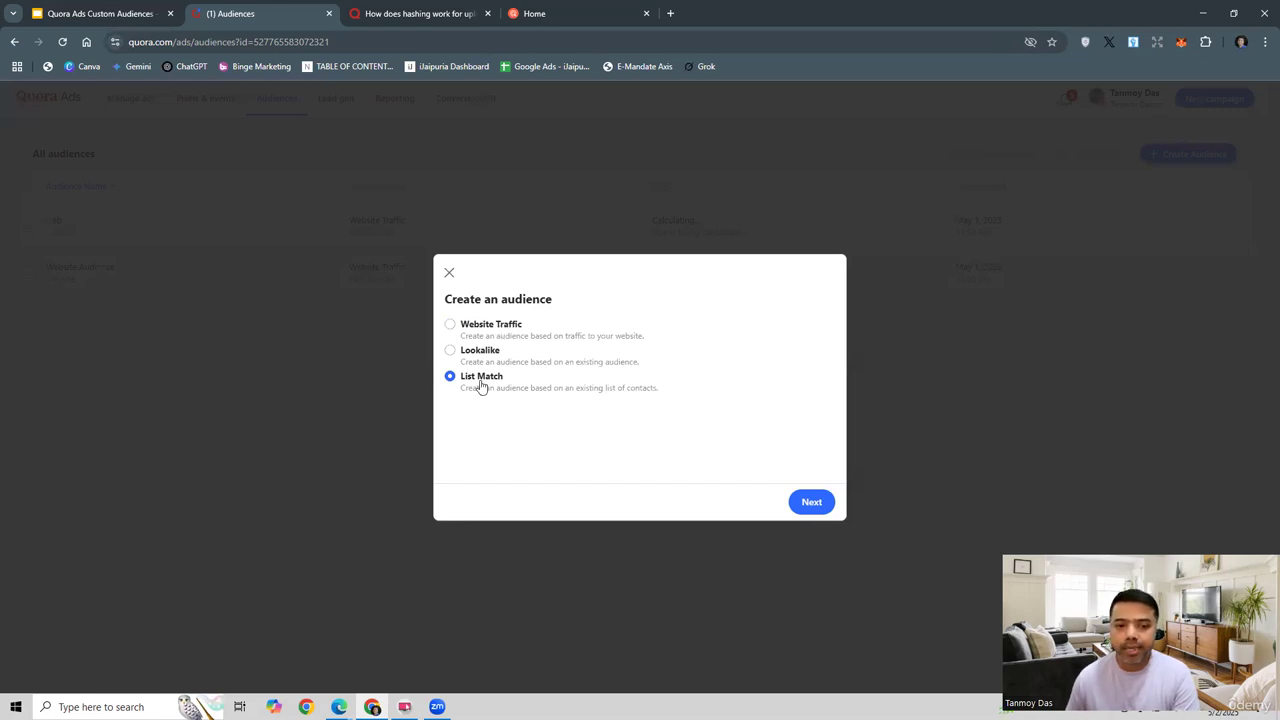
{"action": "left_click", "coordinate": [810, 500]}
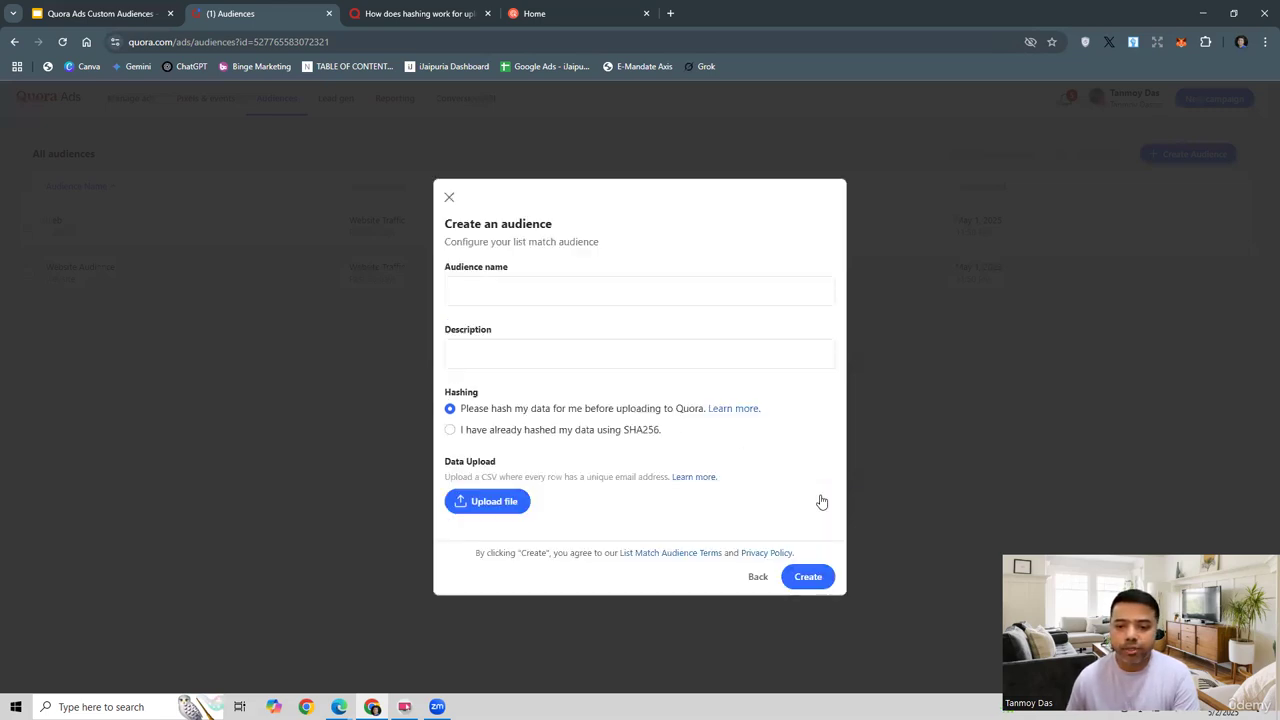
Step: Enter 'List Audience' as the name, correcting its typos, and 'List' as the description
{"action": "left_click", "coordinate": [481, 294]}
{"action": "left_click", "coordinate": [481, 294]}
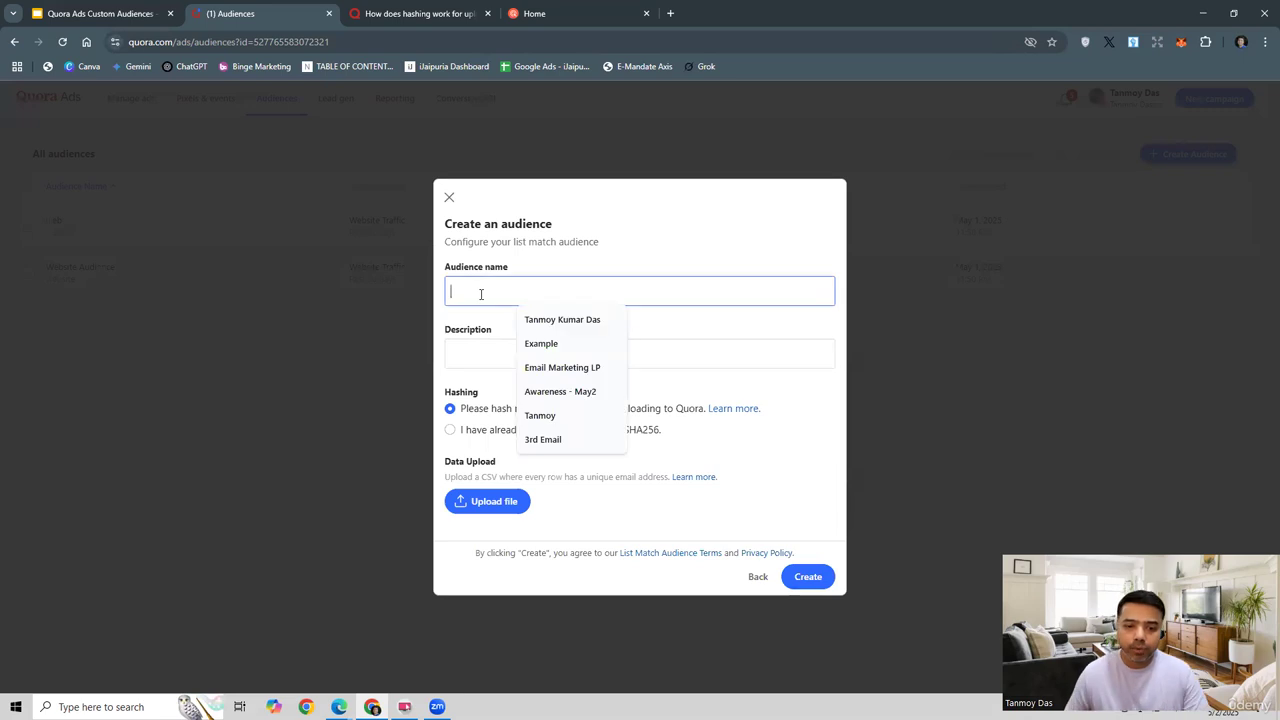
{"action": "type", "text": "List M"}
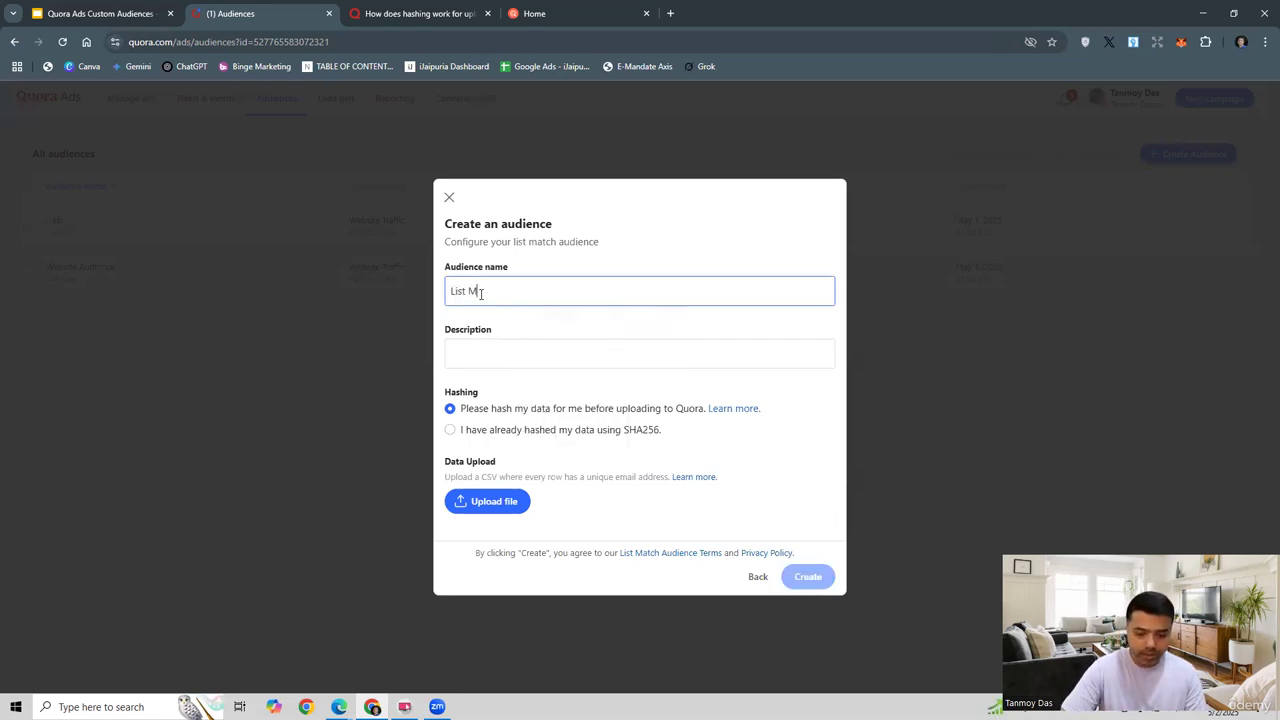
{"action": "key", "text": "BackSpace"}
{"action": "type", "text": "Audeince"}
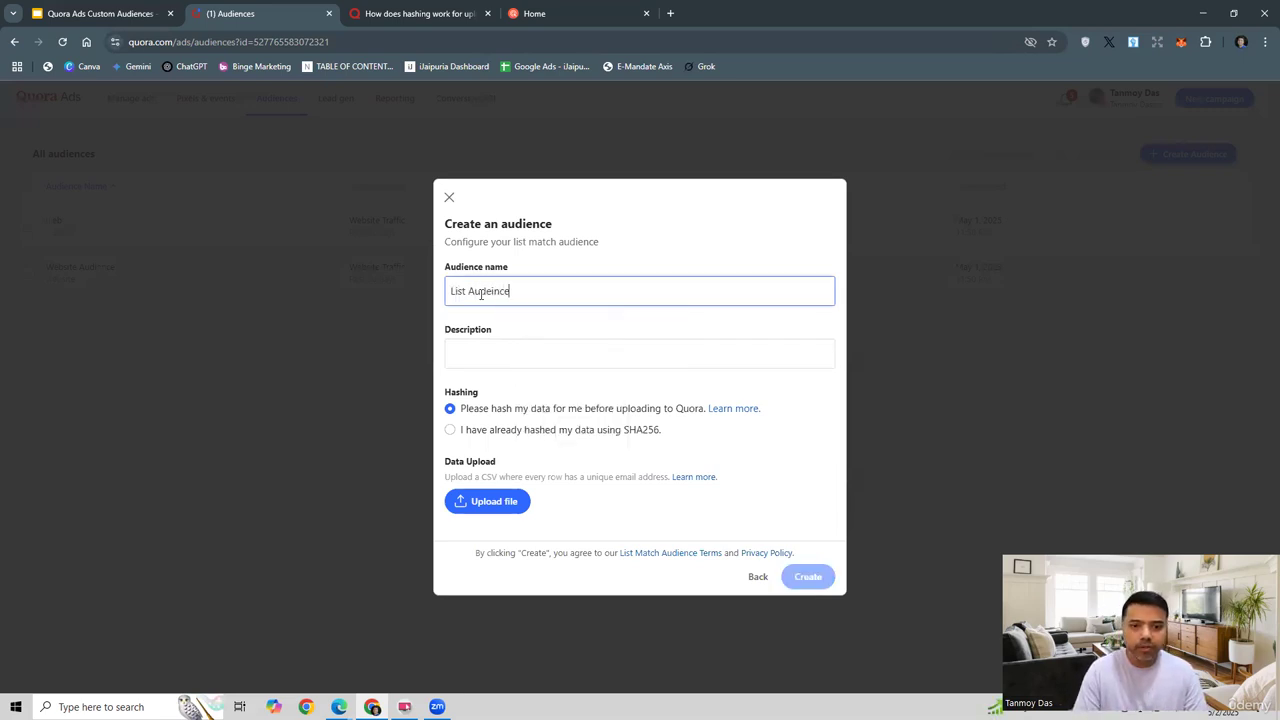
{"action": "key", "text": "BackSpace"}
{"action": "key", "text": "BackSpace"}
{"action": "key", "text": "BackSpace"}
{"action": "key", "text": "BackSpace"}
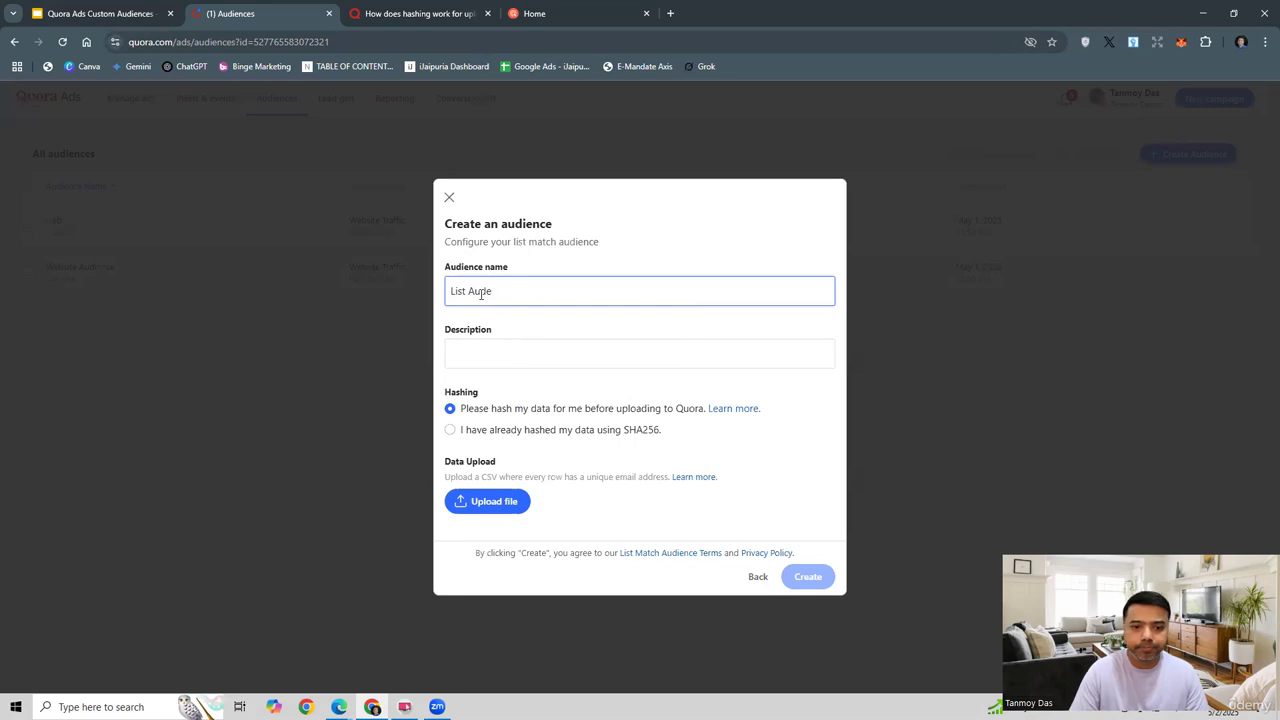
{"action": "type", "text": "ince"}
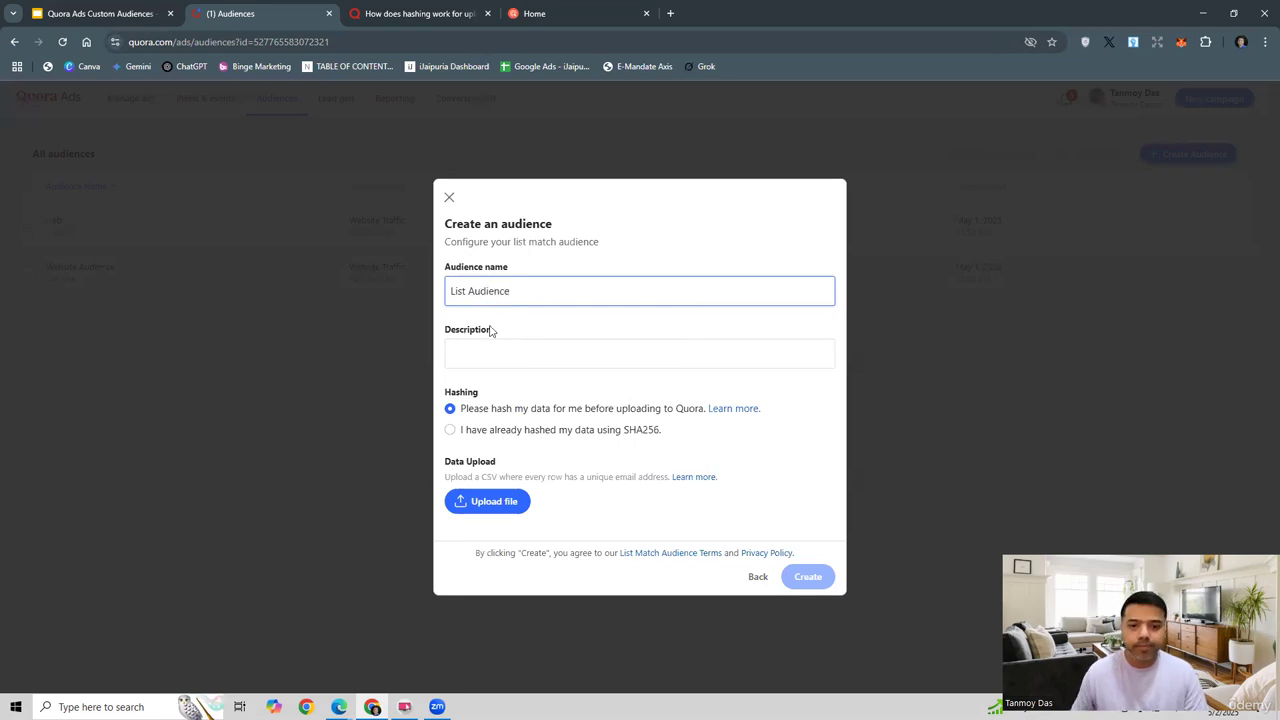
{"action": "left_click", "coordinate": [482, 353]}
{"action": "type", "text": "List"}
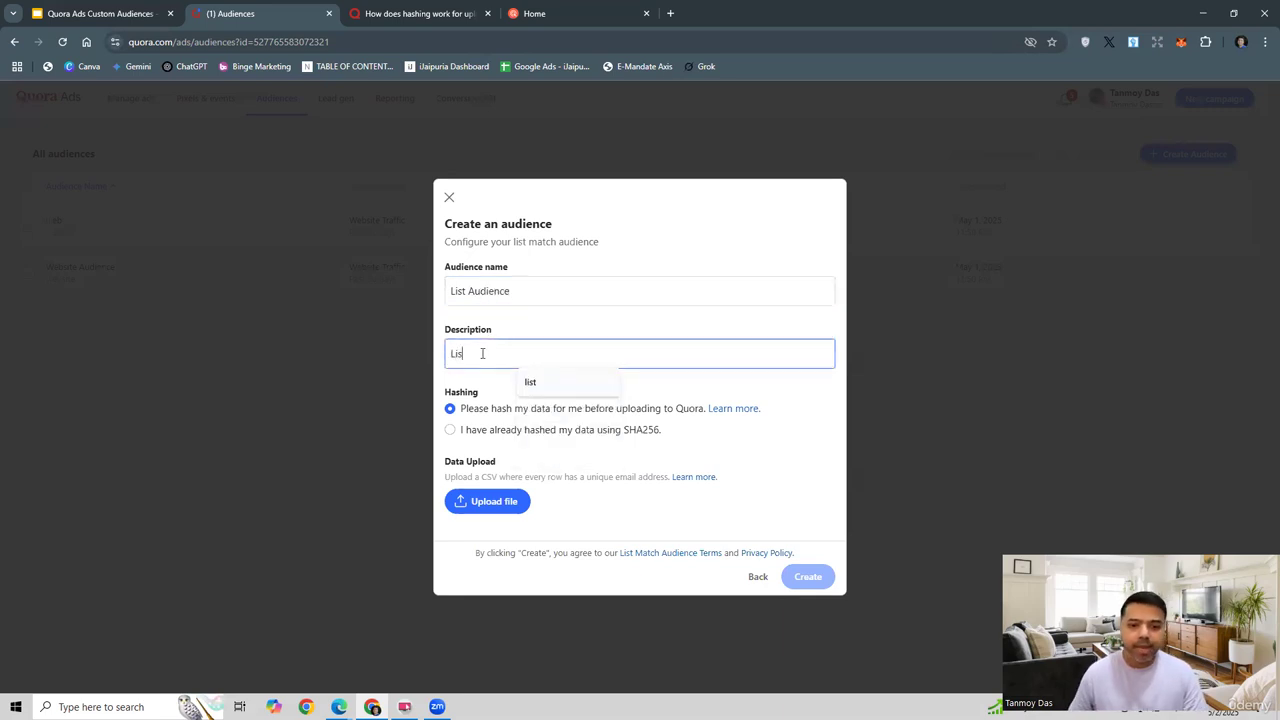
{"action": "left_click", "coordinate": [555, 459]}
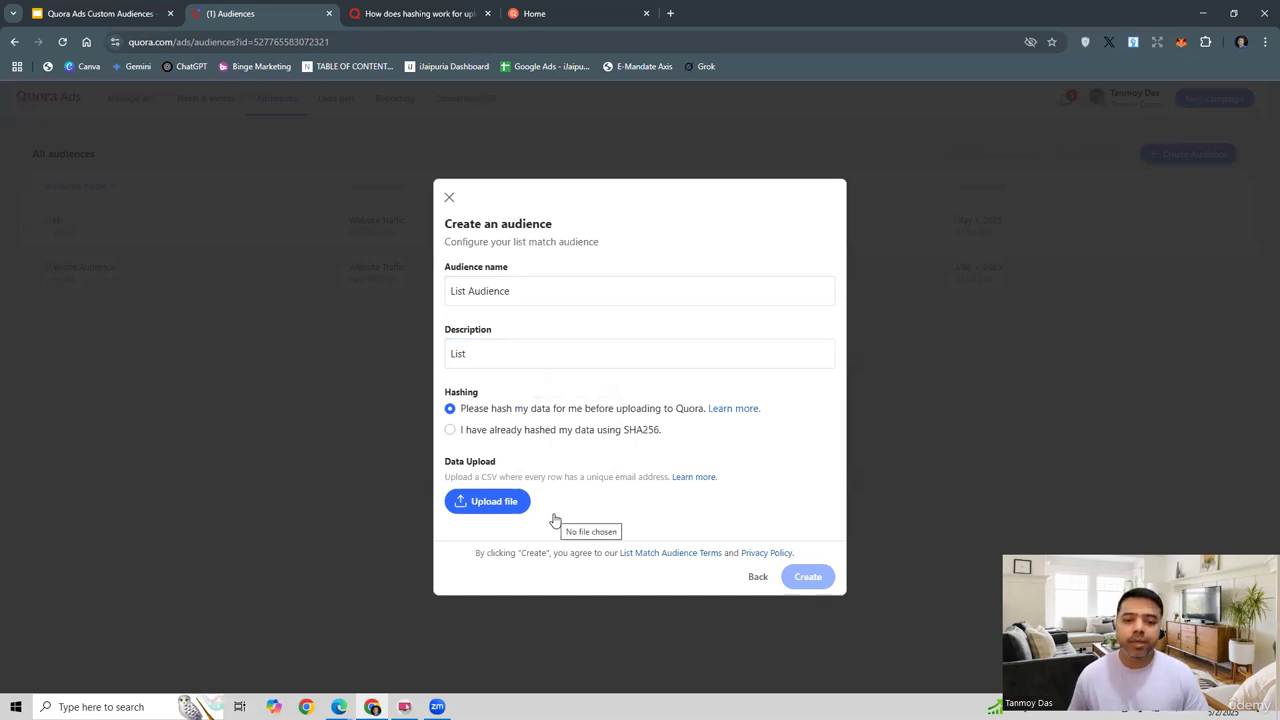
Step: Read the CSV upload format article, noting the email domain rule and 200-email minimum, then return
{"action": "left_click", "coordinate": [697, 480]}
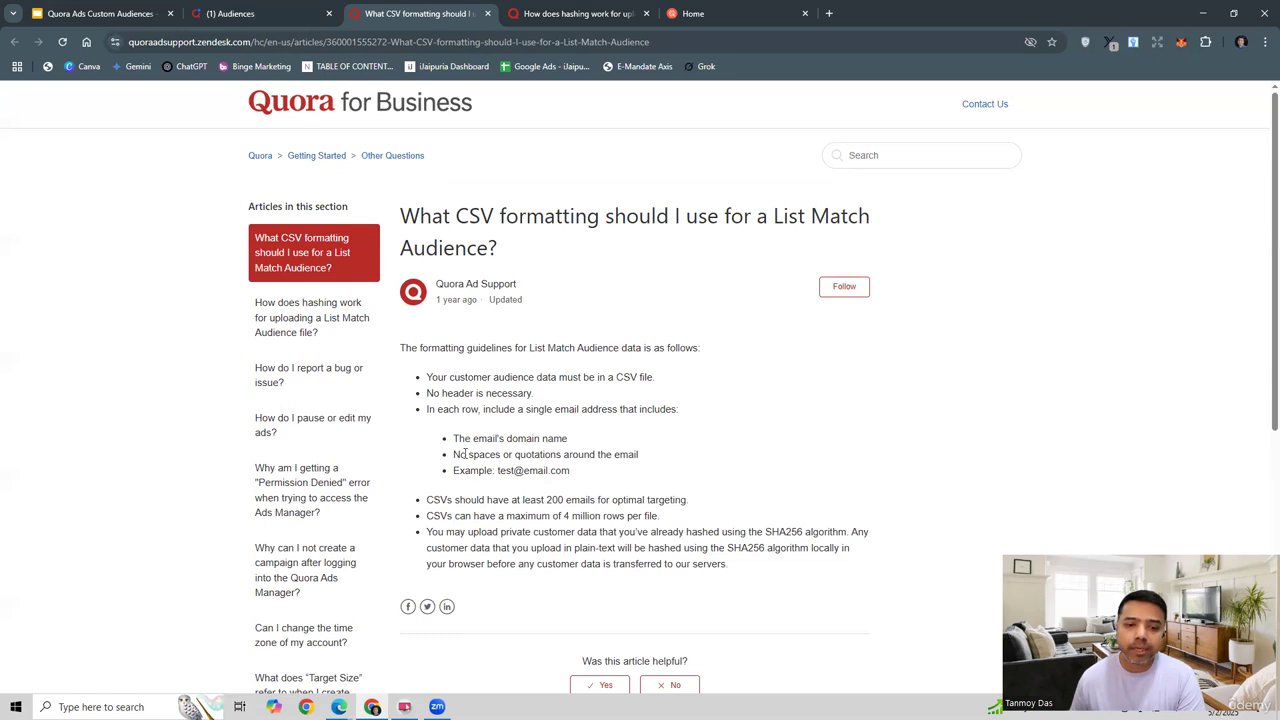
{"action": "left_click_drag", "start_coordinate": [453, 438], "coordinate": [577, 446]}
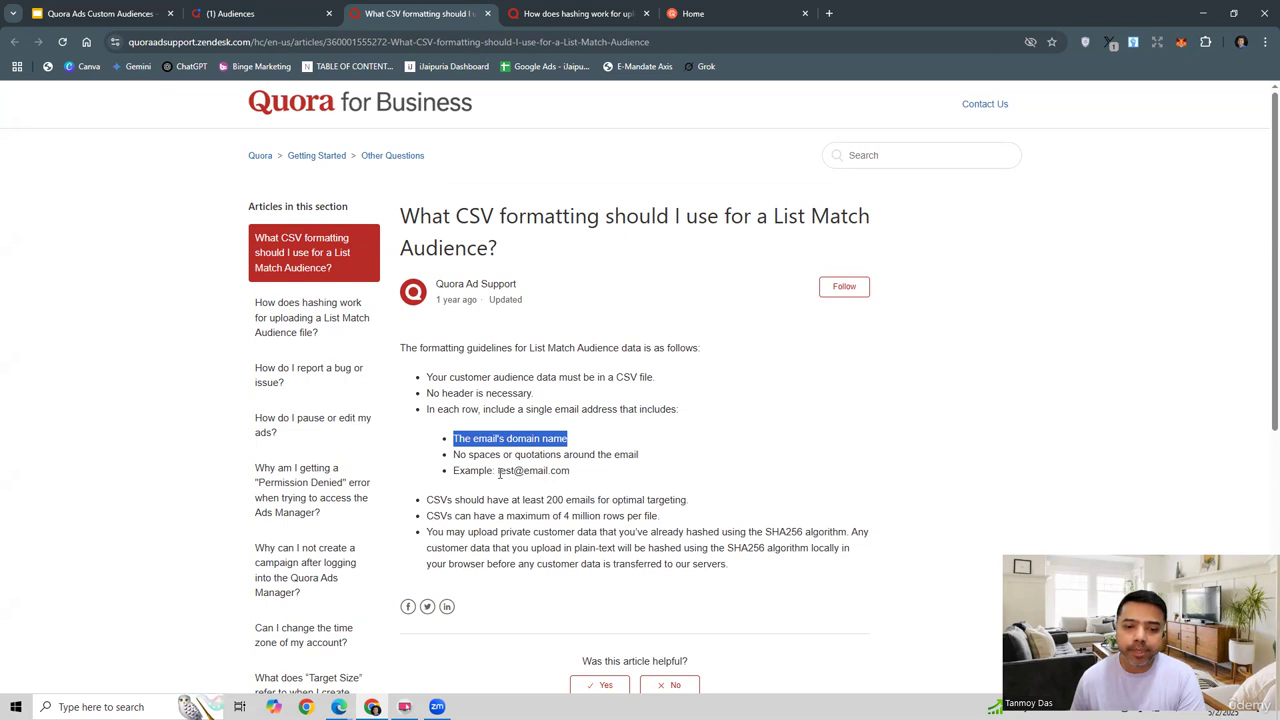
{"action": "left_click_drag", "start_coordinate": [498, 470], "coordinate": [583, 476]}
{"action": "left_click", "coordinate": [716, 464]}
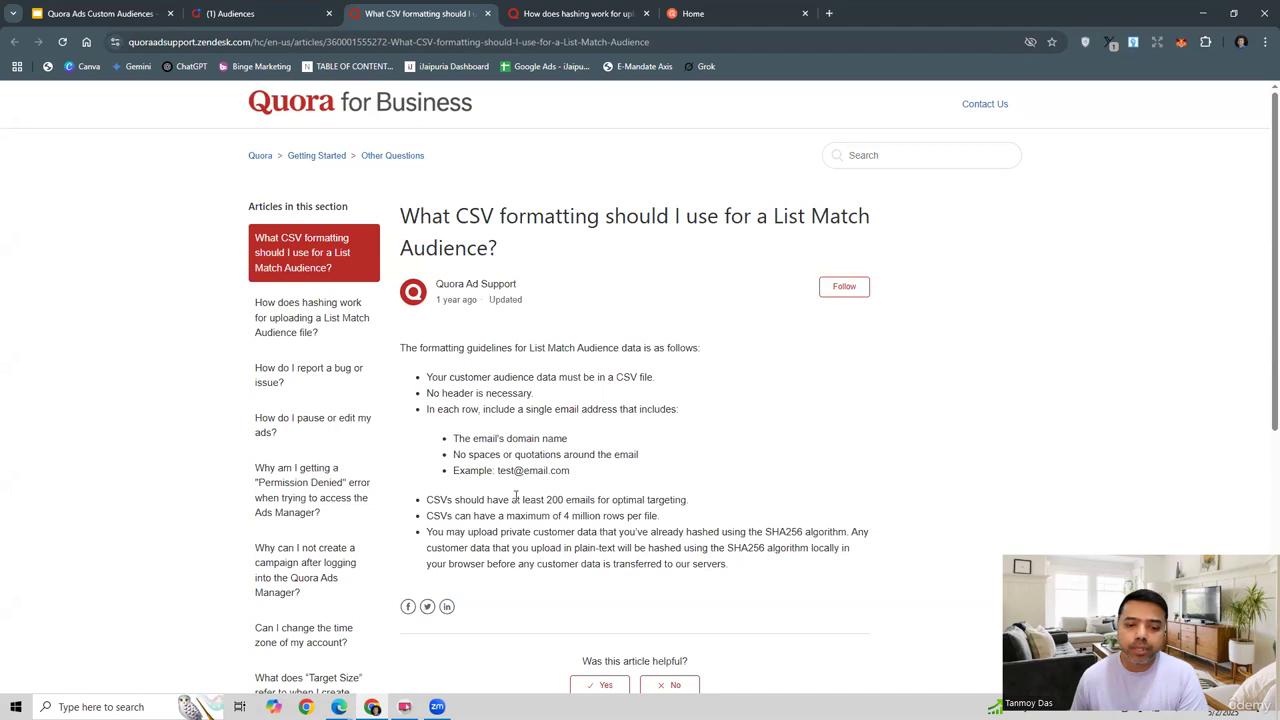
{"action": "left_click_drag", "start_coordinate": [517, 500], "coordinate": [603, 505]}
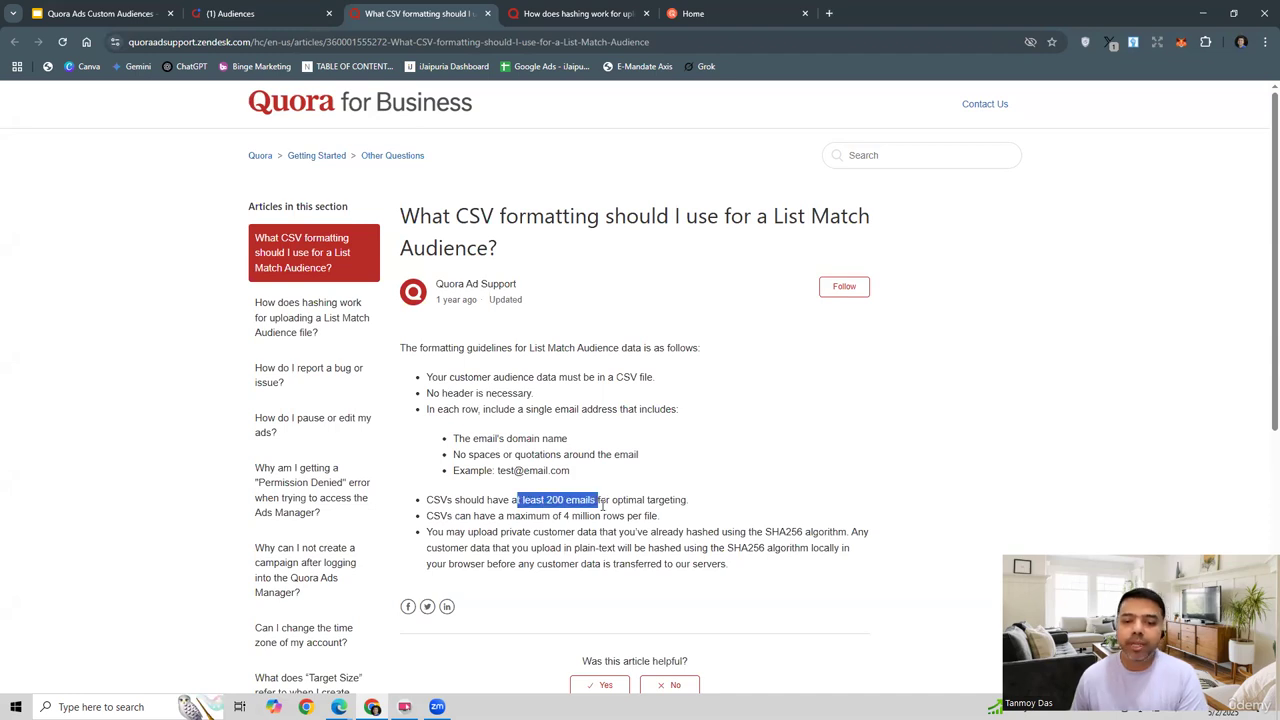
{"action": "left_click", "coordinate": [832, 450]}
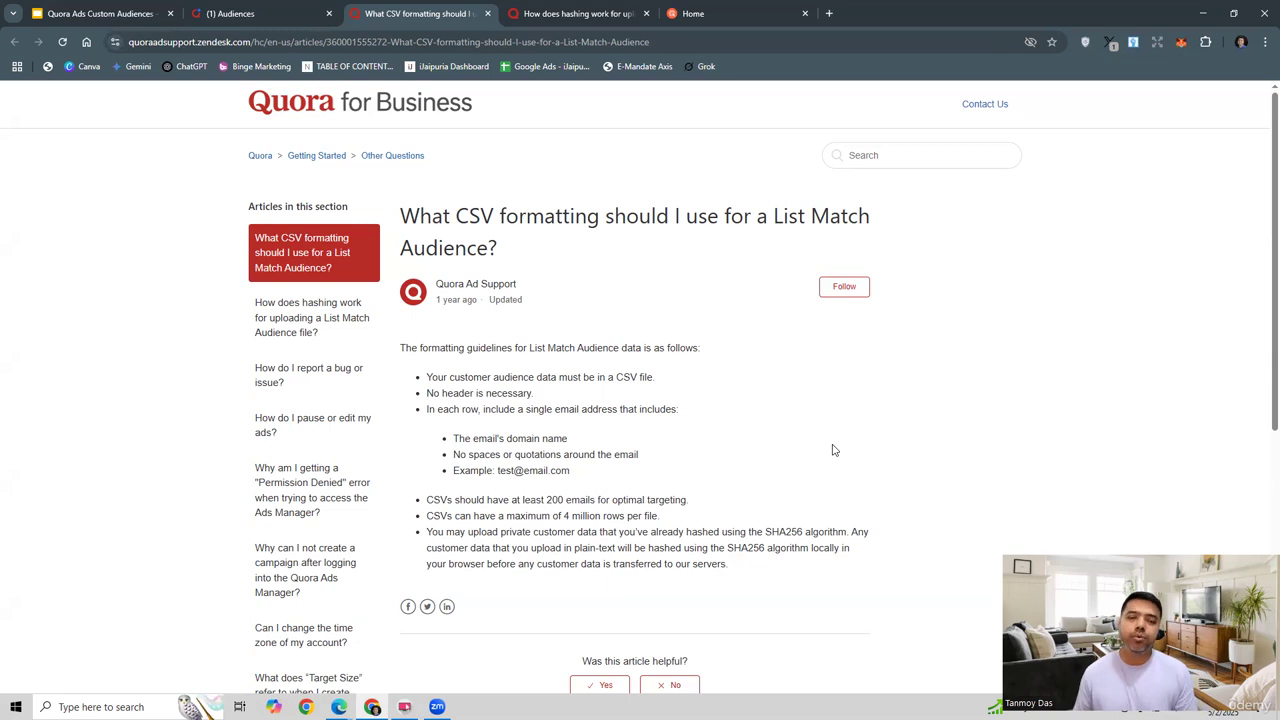
{"action": "left_click", "coordinate": [265, 18]}
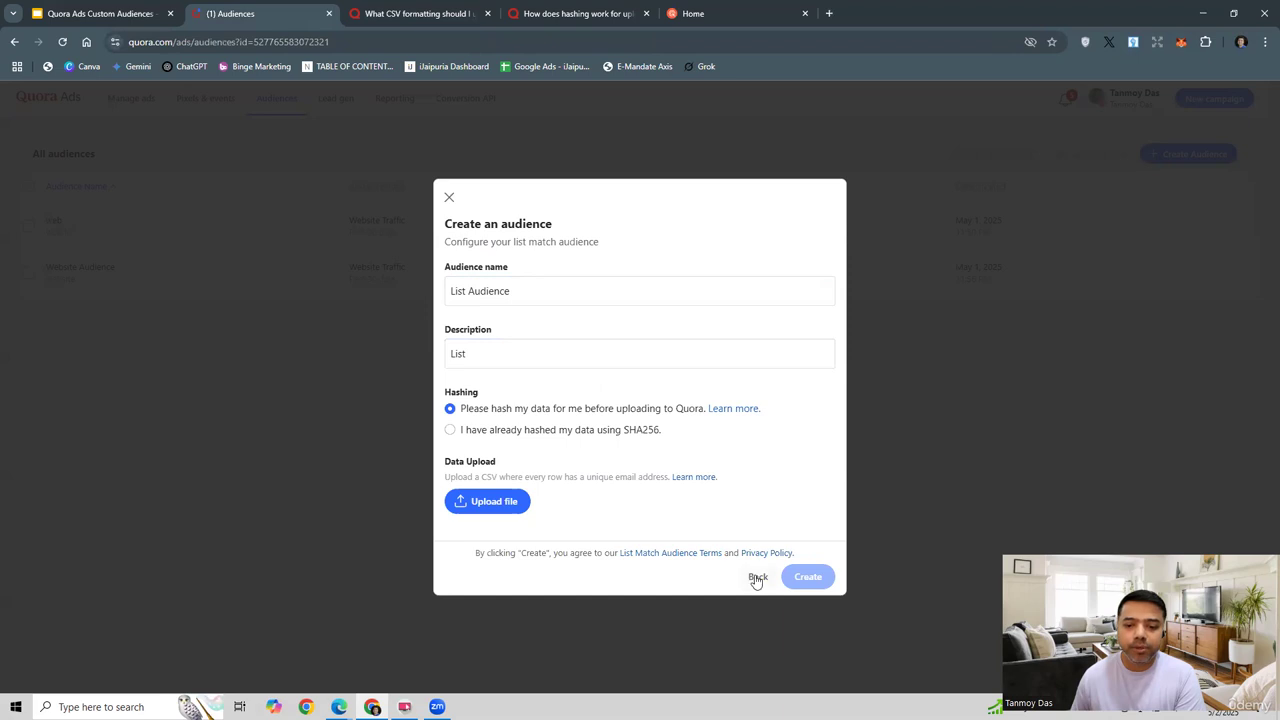
Step: Step back from the List Match form and close the dialog without saving 'List Audience'
{"action": "left_click", "coordinate": [757, 579]}
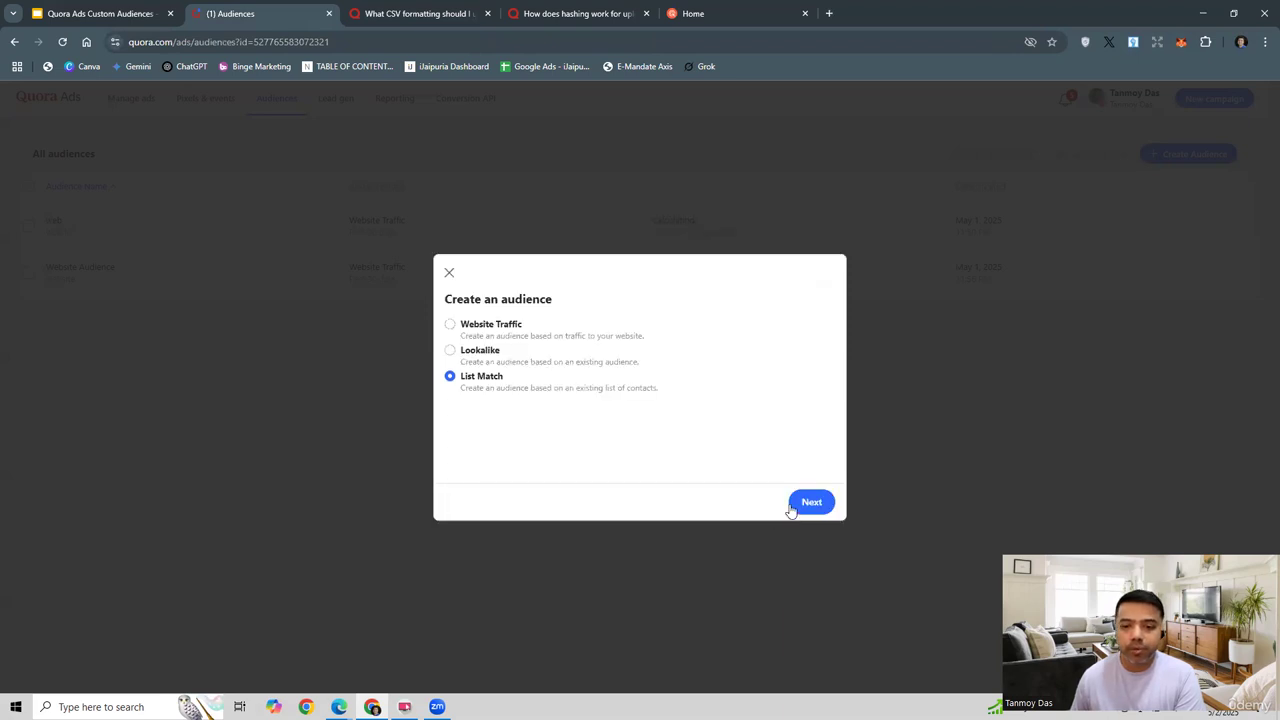
{"action": "left_click", "coordinate": [449, 272]}
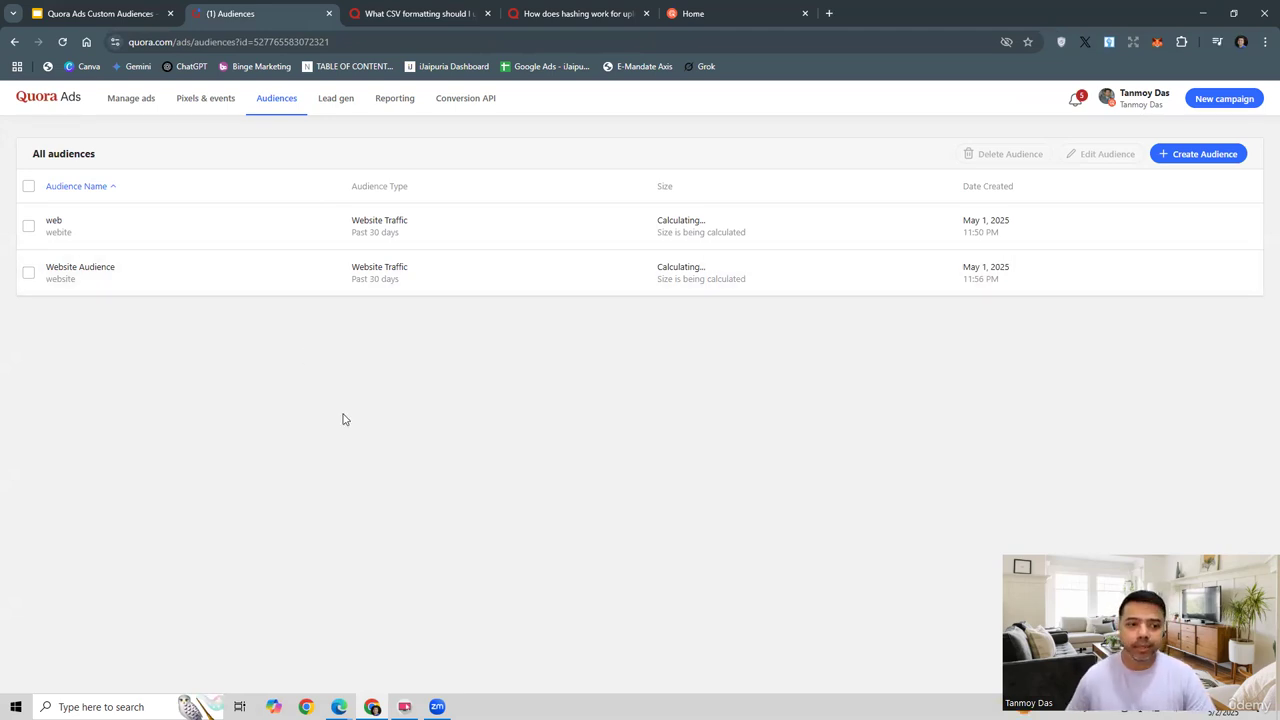
Step: Open the Conversion campaign's performance page from Manage ads, then return to the campaigns overview
{"action": "left_click", "coordinate": [136, 100]}
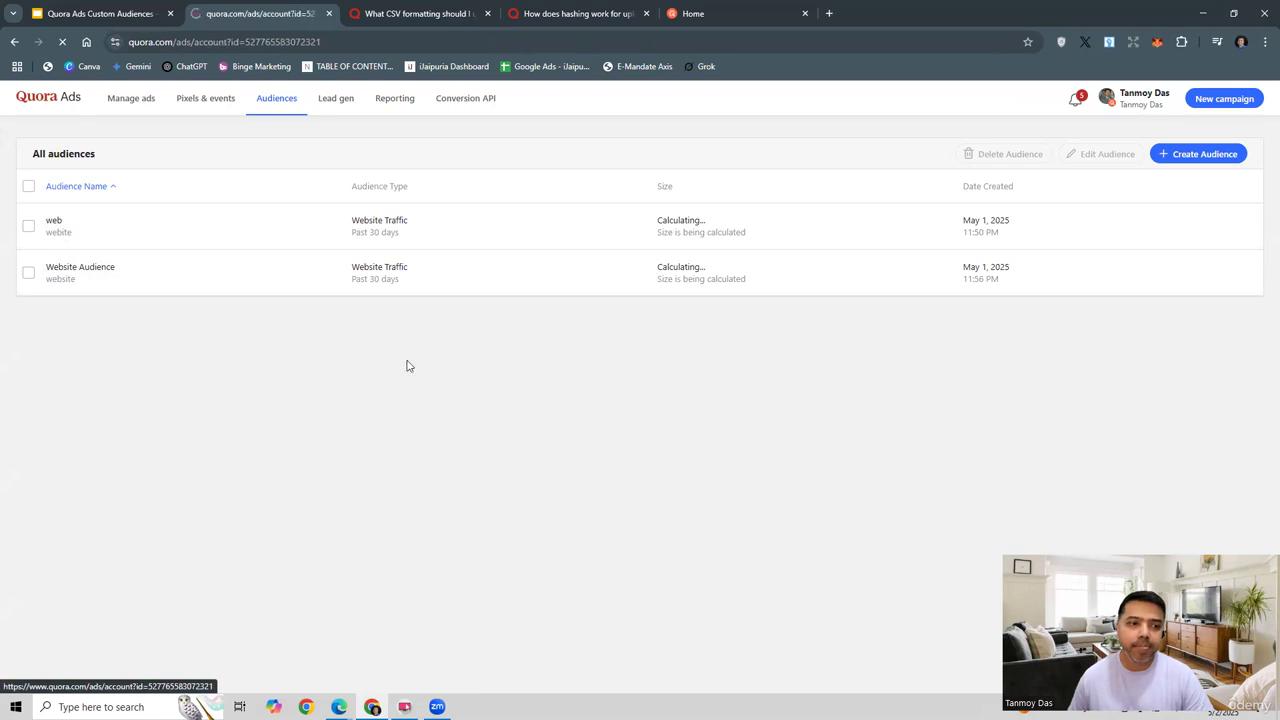
{"action": "scroll", "coordinate": [589, 526], "scroll_direction": "down", "scroll_amount": 3}
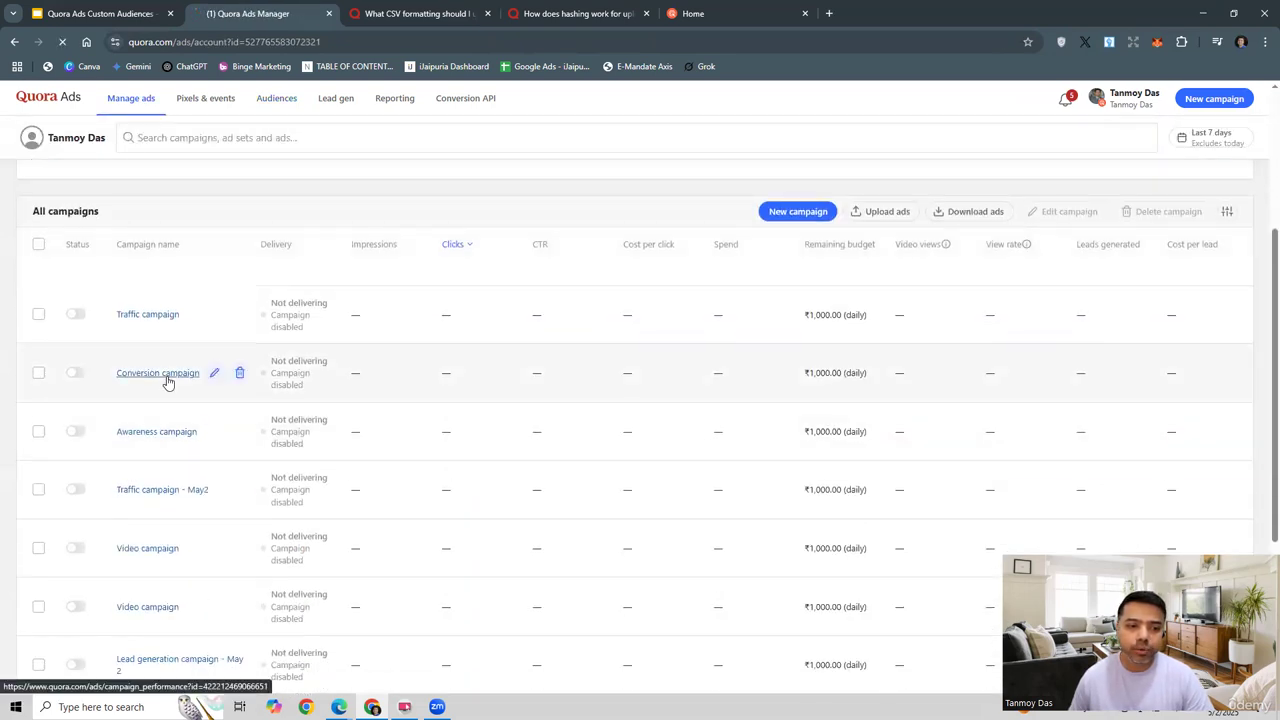
{"action": "left_click", "coordinate": [160, 373]}
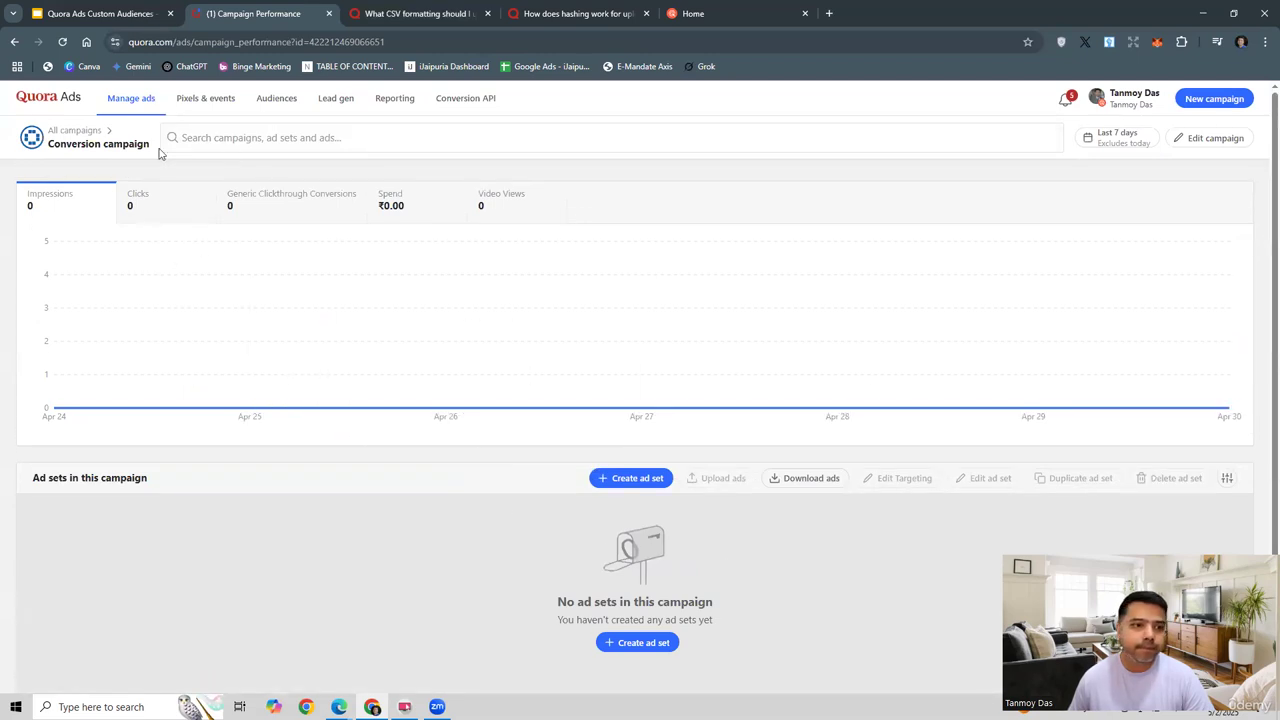
{"action": "left_click", "coordinate": [47, 98]}
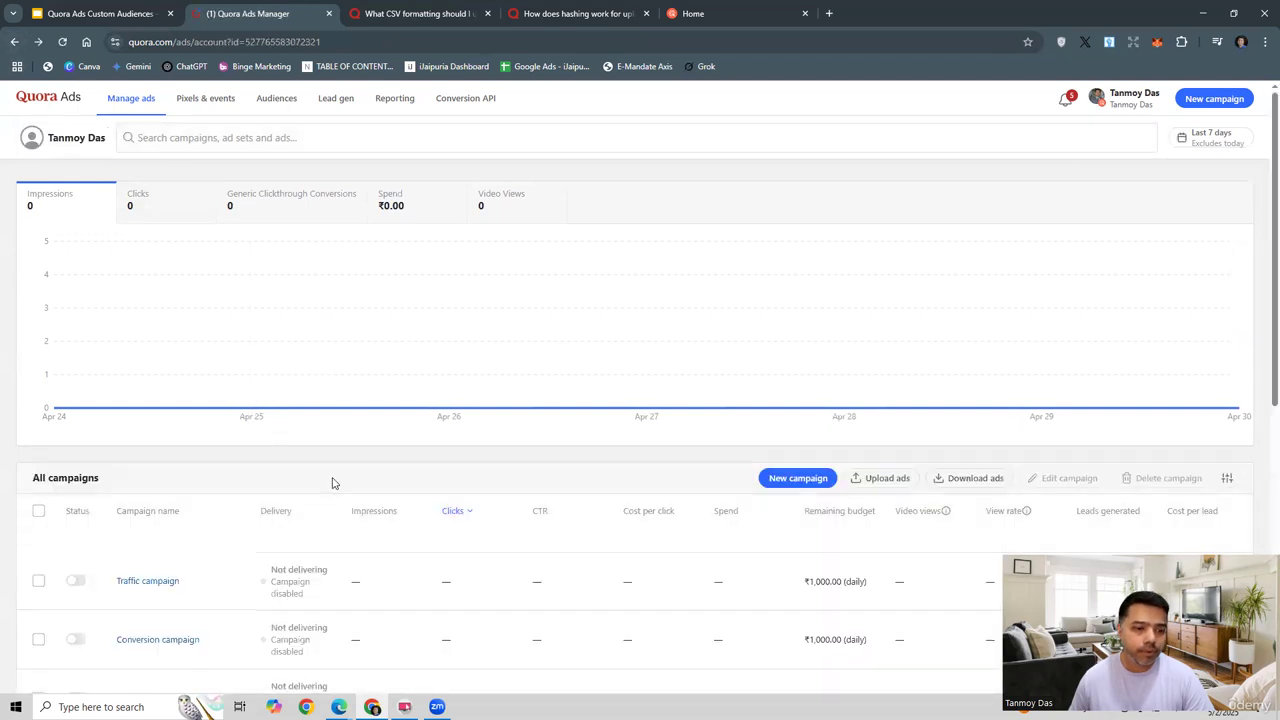
Step: Edit the Conversion campaign's settings and save them with the ₹1000.00 daily budget
{"action": "scroll", "coordinate": [174, 503], "scroll_direction": "down", "scroll_amount": 1}
{"action": "left_click", "coordinate": [214, 506]}
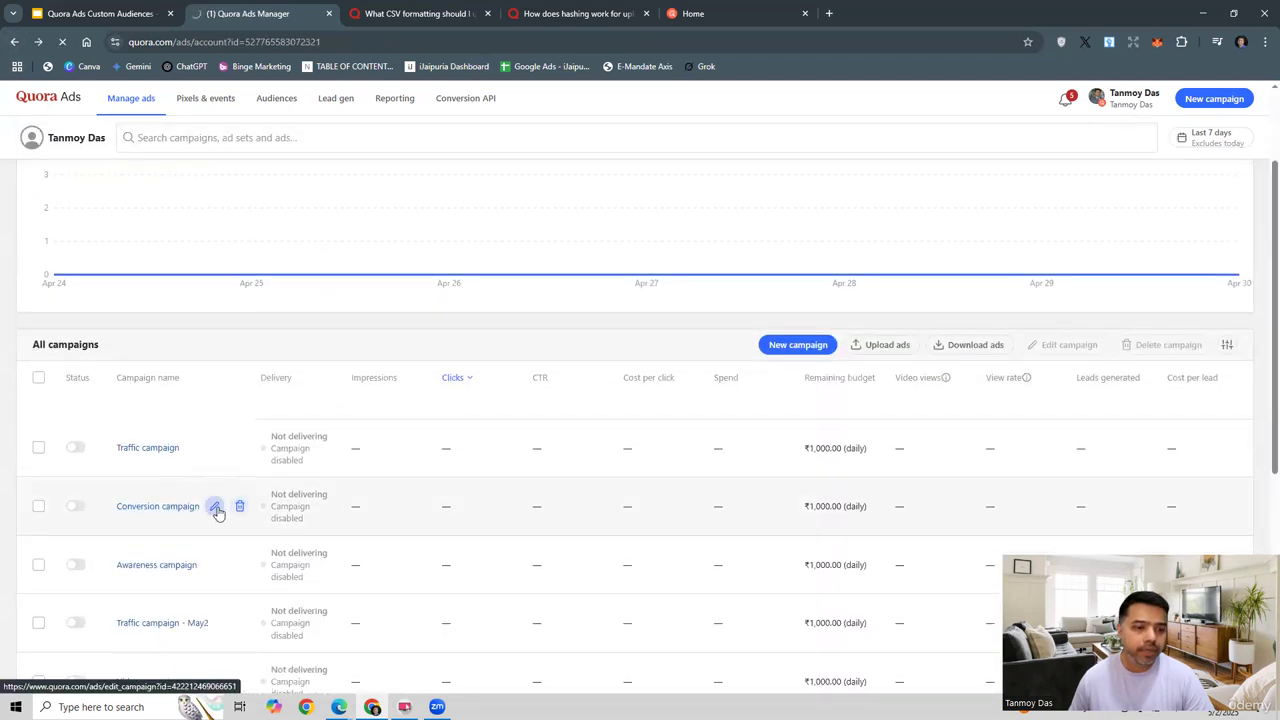
{"action": "scroll", "coordinate": [680, 511], "scroll_direction": "down", "scroll_amount": 4}
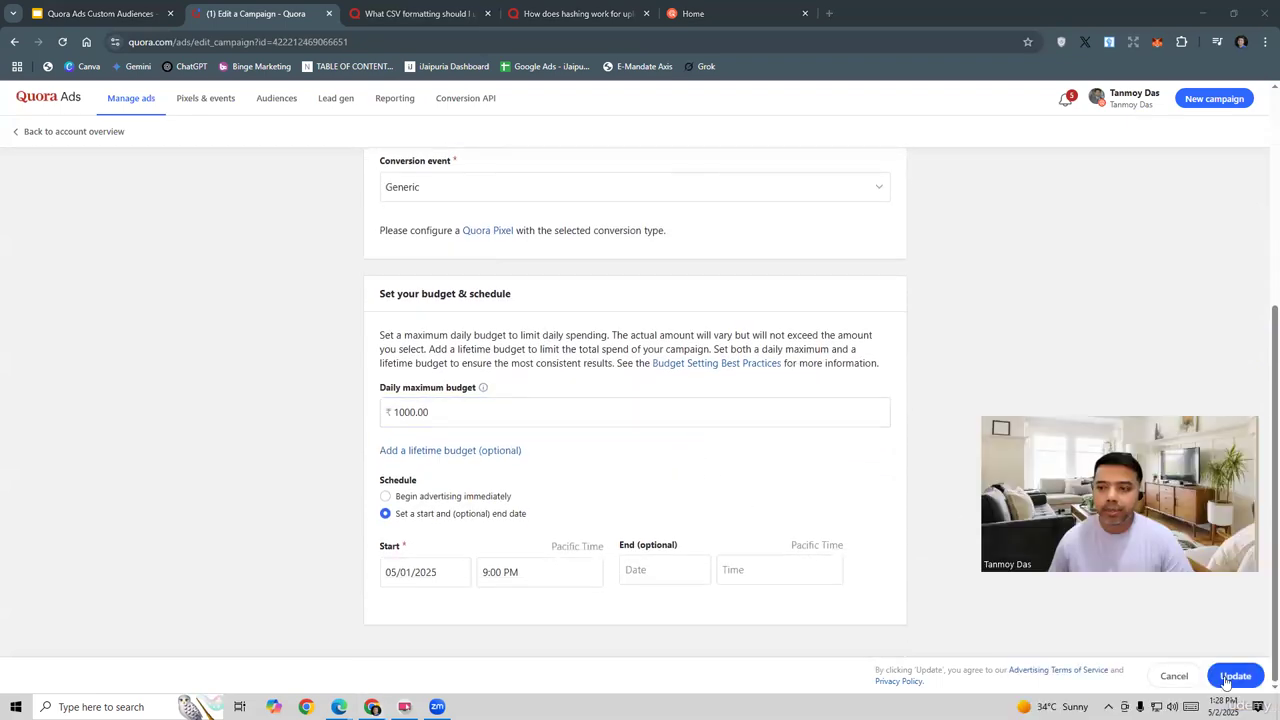
{"action": "scroll", "coordinate": [790, 455], "scroll_direction": "up", "scroll_amount": 4}
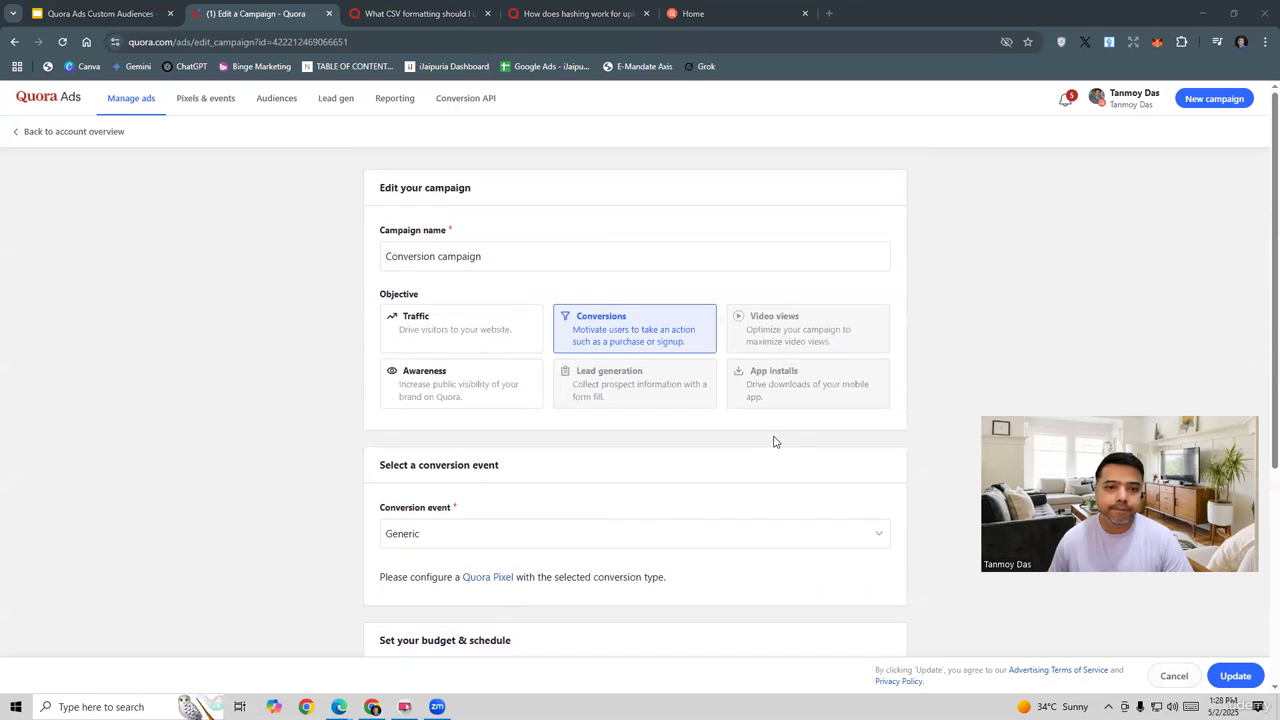
{"action": "scroll", "coordinate": [800, 460], "scroll_direction": "down", "scroll_amount": 5}
{"action": "left_click", "coordinate": [1234, 677]}
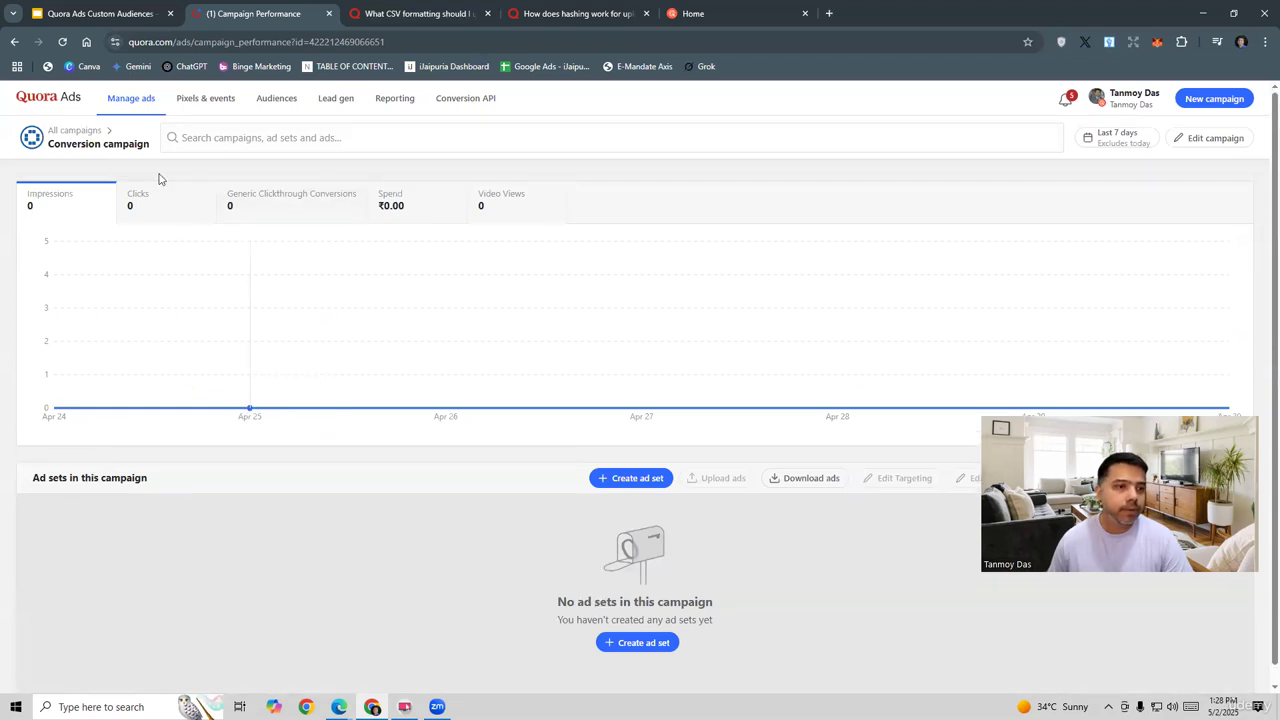
Step: Reopen the Conversion campaign's performance page and go back to all campaigns
{"action": "left_click", "coordinate": [77, 135]}
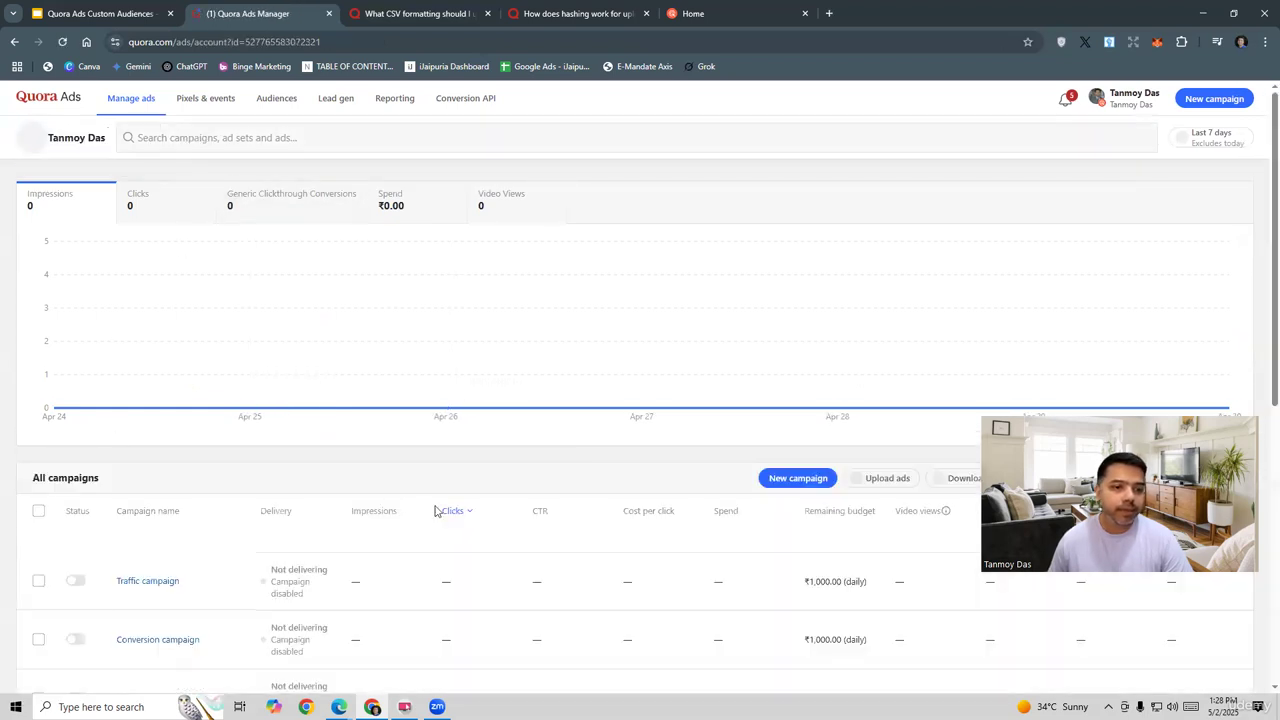
{"action": "scroll", "coordinate": [405, 573], "scroll_direction": "down", "scroll_amount": 2}
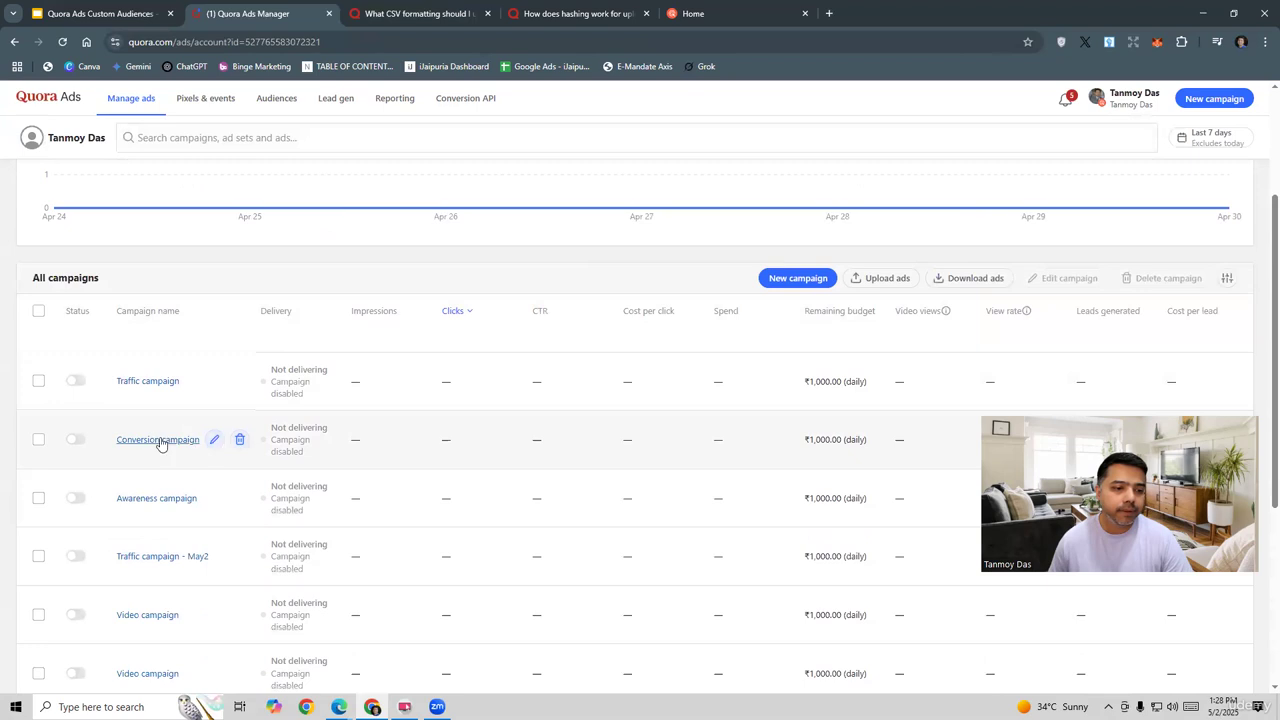
{"action": "left_click", "coordinate": [160, 440]}
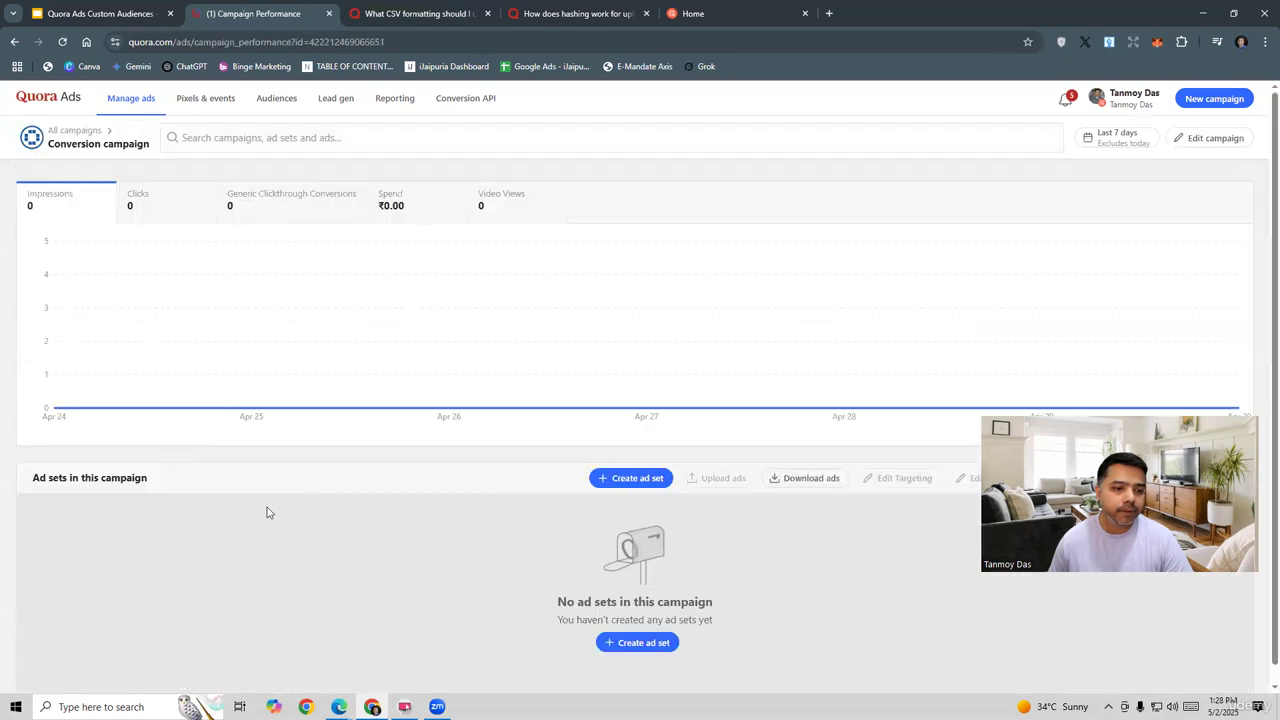
{"action": "scroll", "coordinate": [401, 531], "scroll_direction": "down", "scroll_amount": 1}
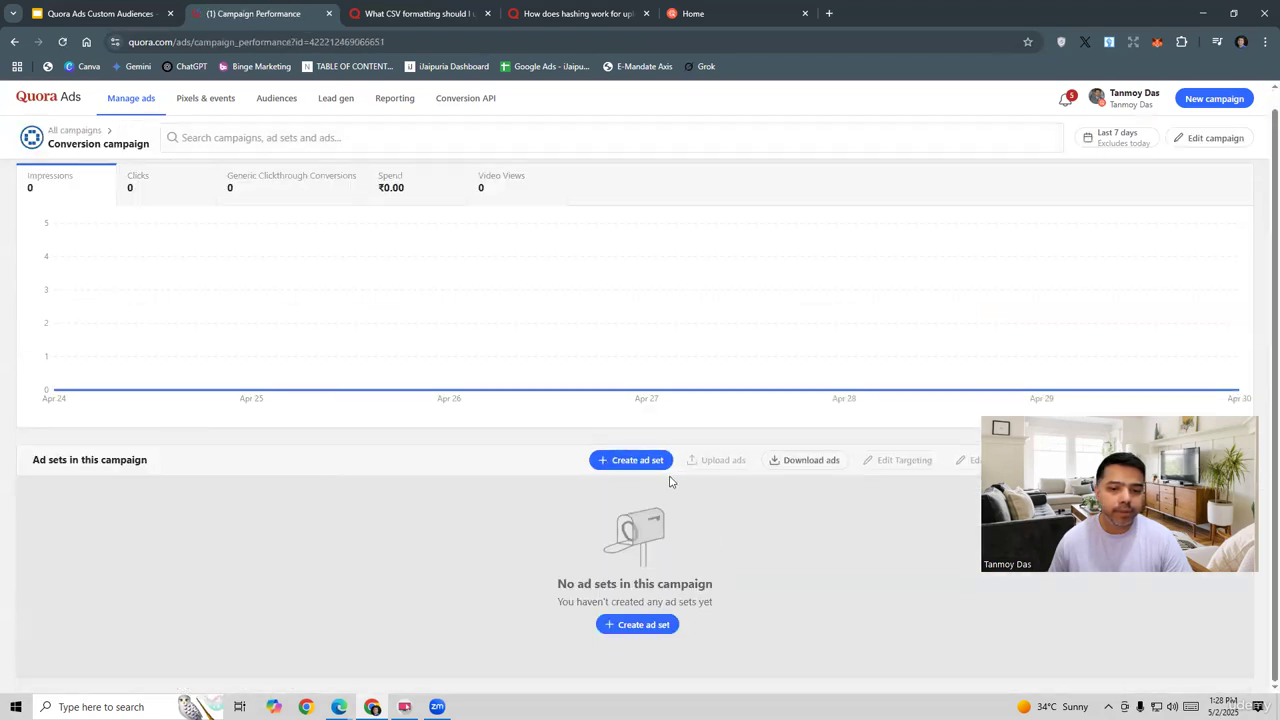
{"action": "scroll", "coordinate": [809, 578], "scroll_direction": "up", "scroll_amount": 1}
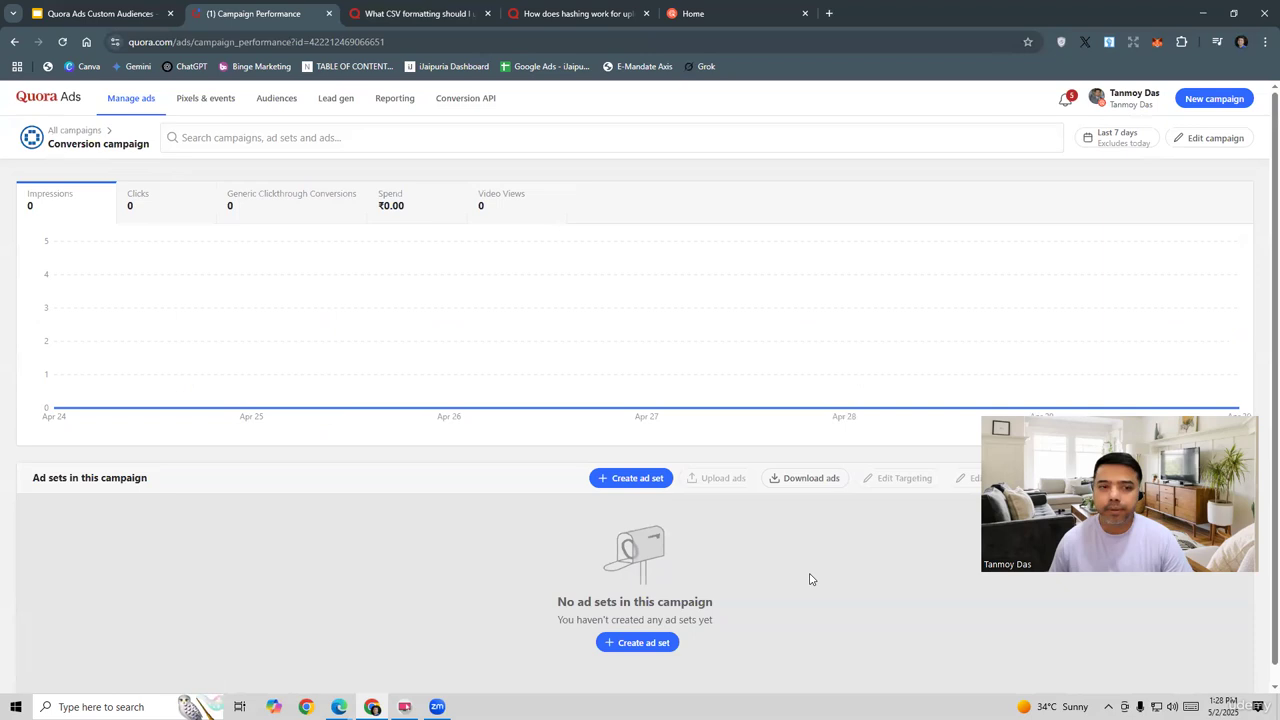
{"action": "left_click", "coordinate": [72, 132]}
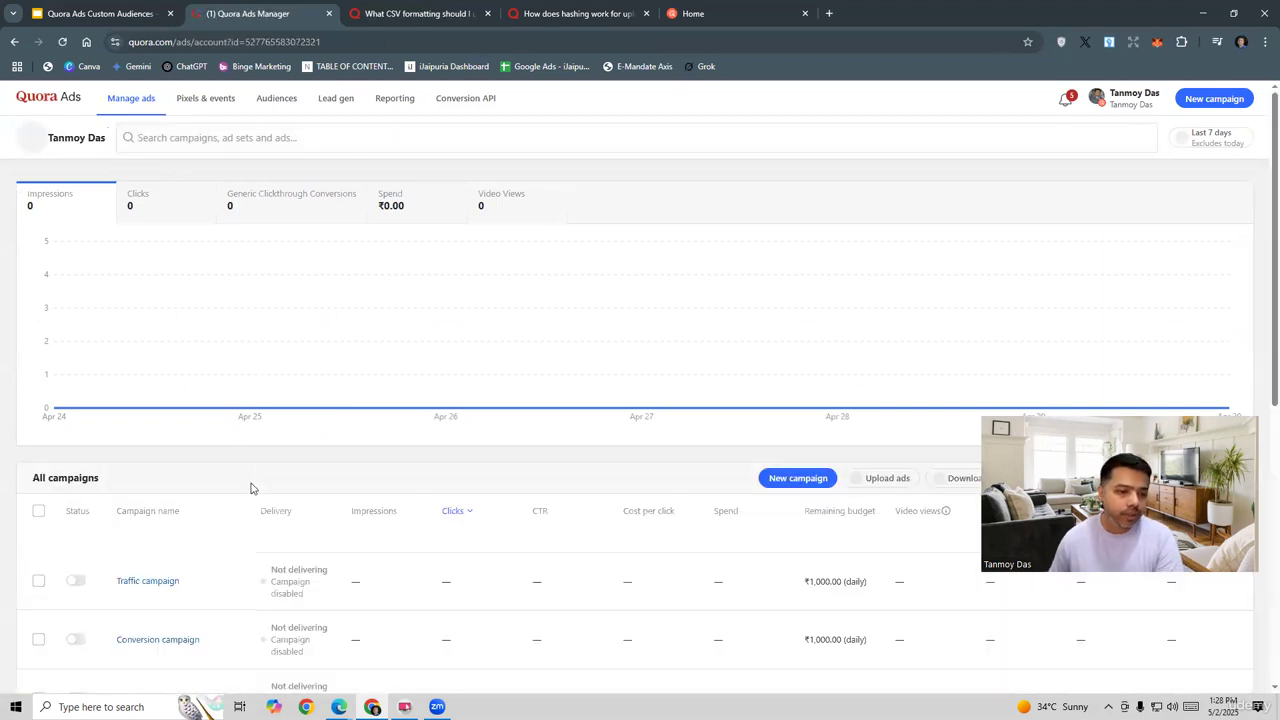
Step: Open the Traffic campaign, view its Traffic ad set, and return to the campaign page
{"action": "scroll", "coordinate": [251, 486], "scroll_direction": "down", "scroll_amount": 3}
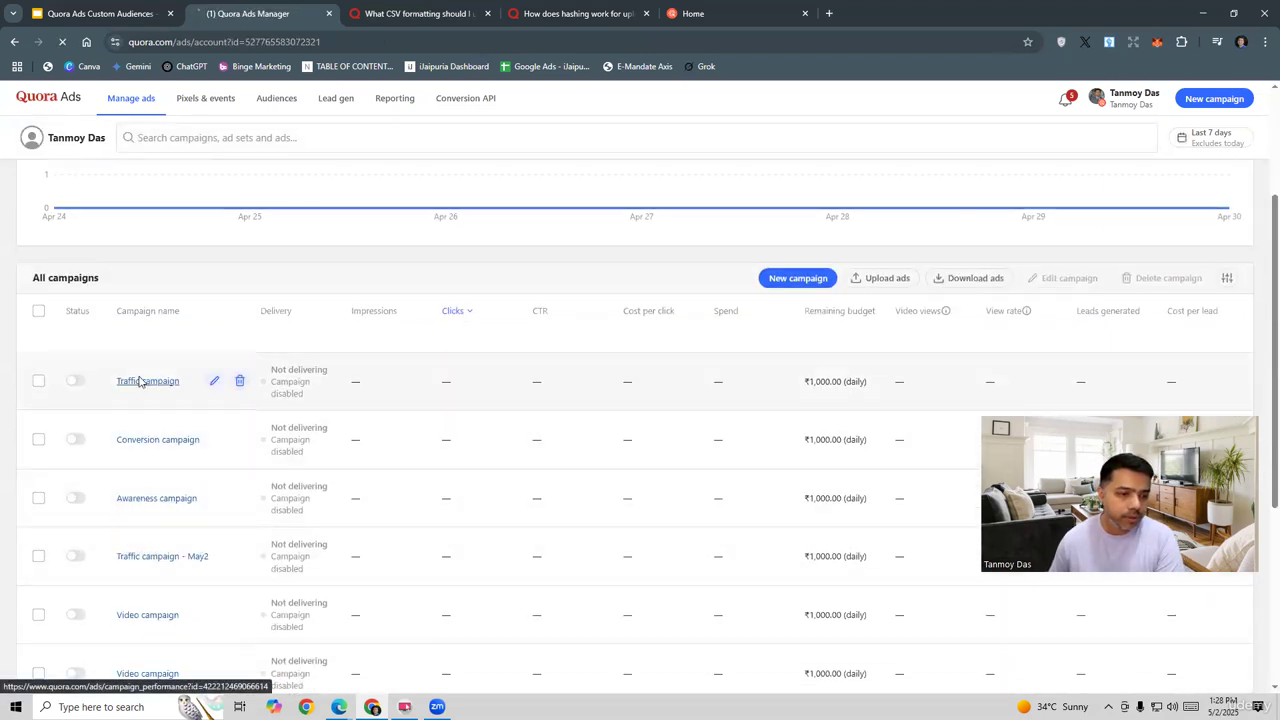
{"action": "left_click", "coordinate": [143, 382]}
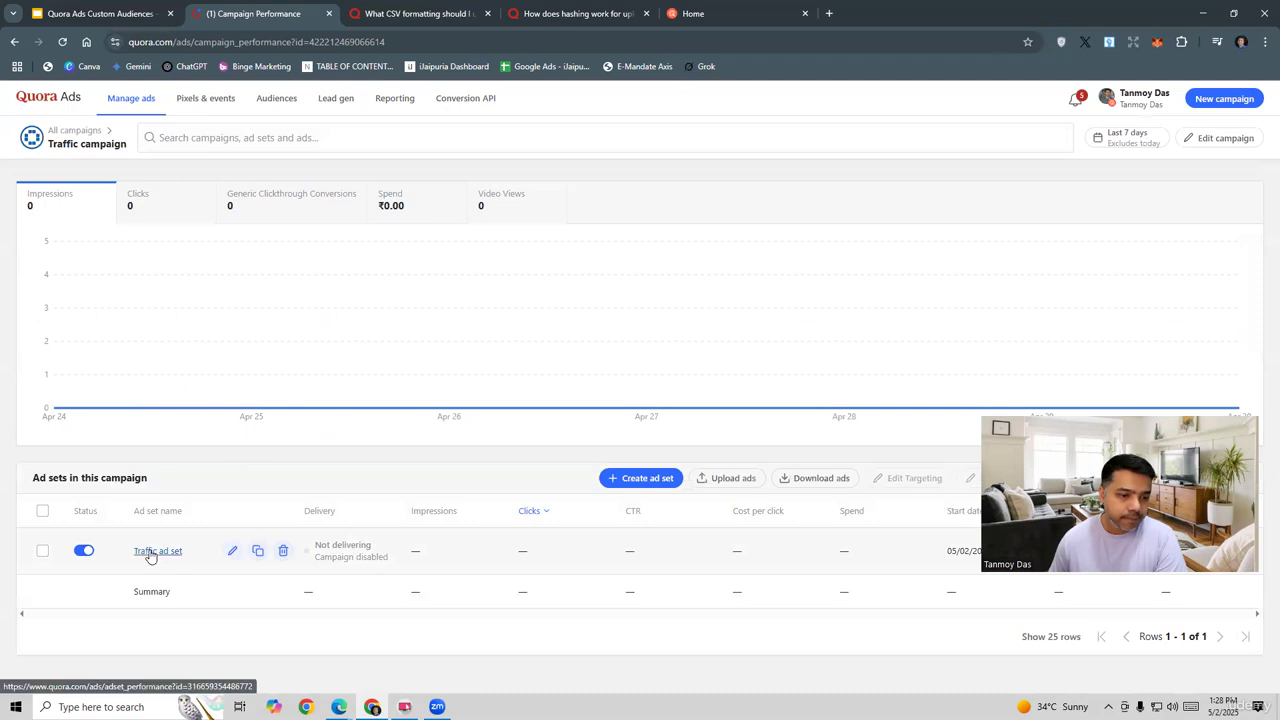
{"action": "left_click", "coordinate": [148, 551]}
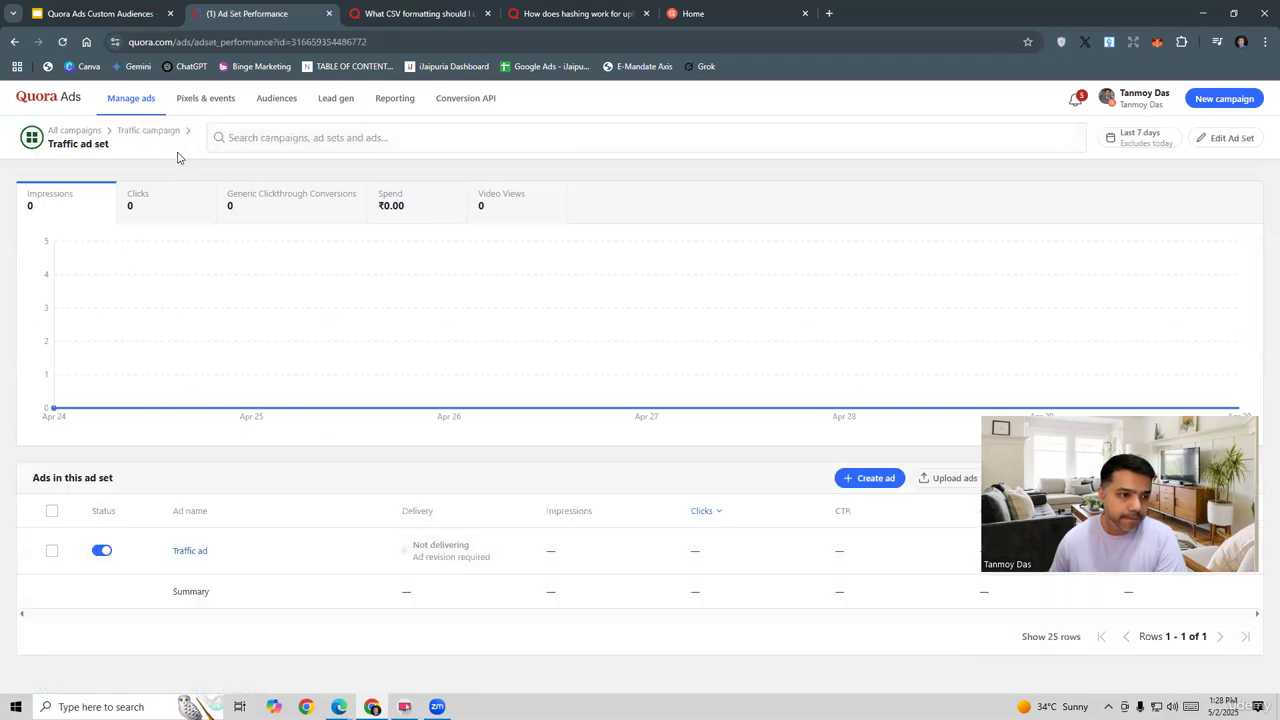
{"action": "left_click", "coordinate": [15, 42]}
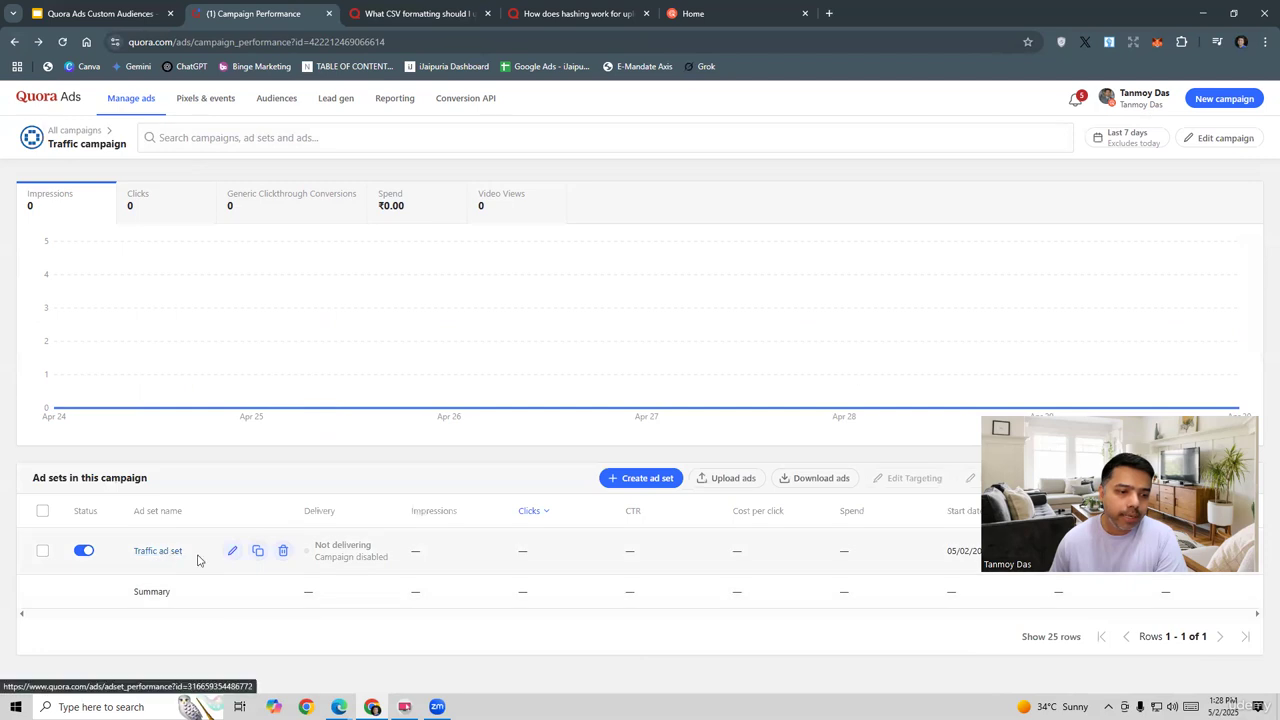
{"action": "left_click", "coordinate": [231, 557]}
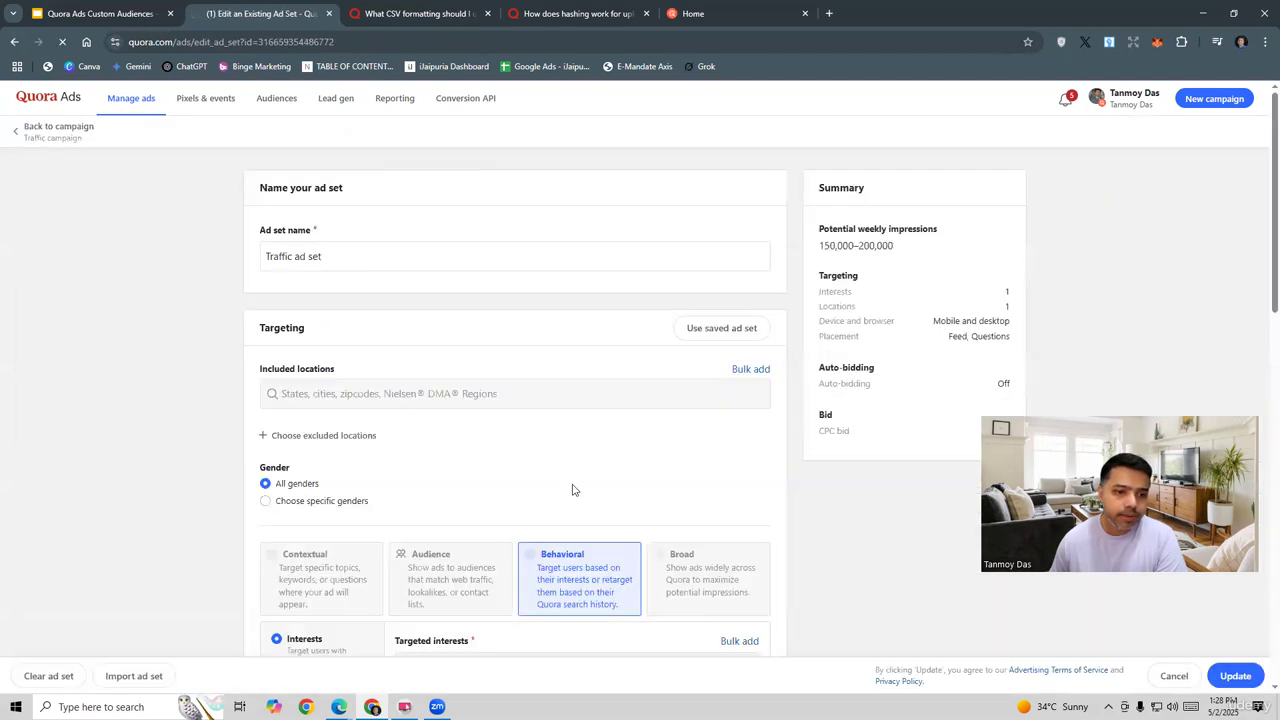
{"action": "scroll", "coordinate": [575, 488], "scroll_direction": "down", "scroll_amount": 2}
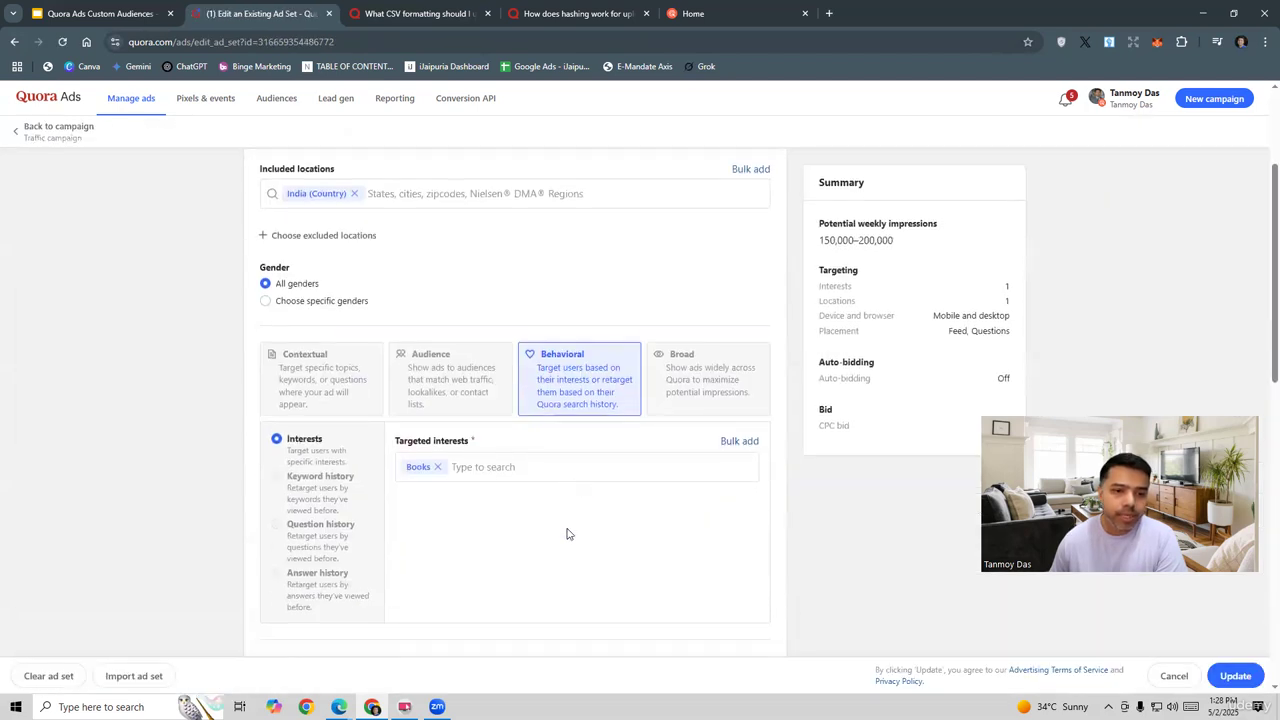
{"action": "scroll", "coordinate": [566, 531], "scroll_direction": "down", "scroll_amount": 3}
{"action": "scroll", "coordinate": [478, 475], "scroll_direction": "up", "scroll_amount": 5}
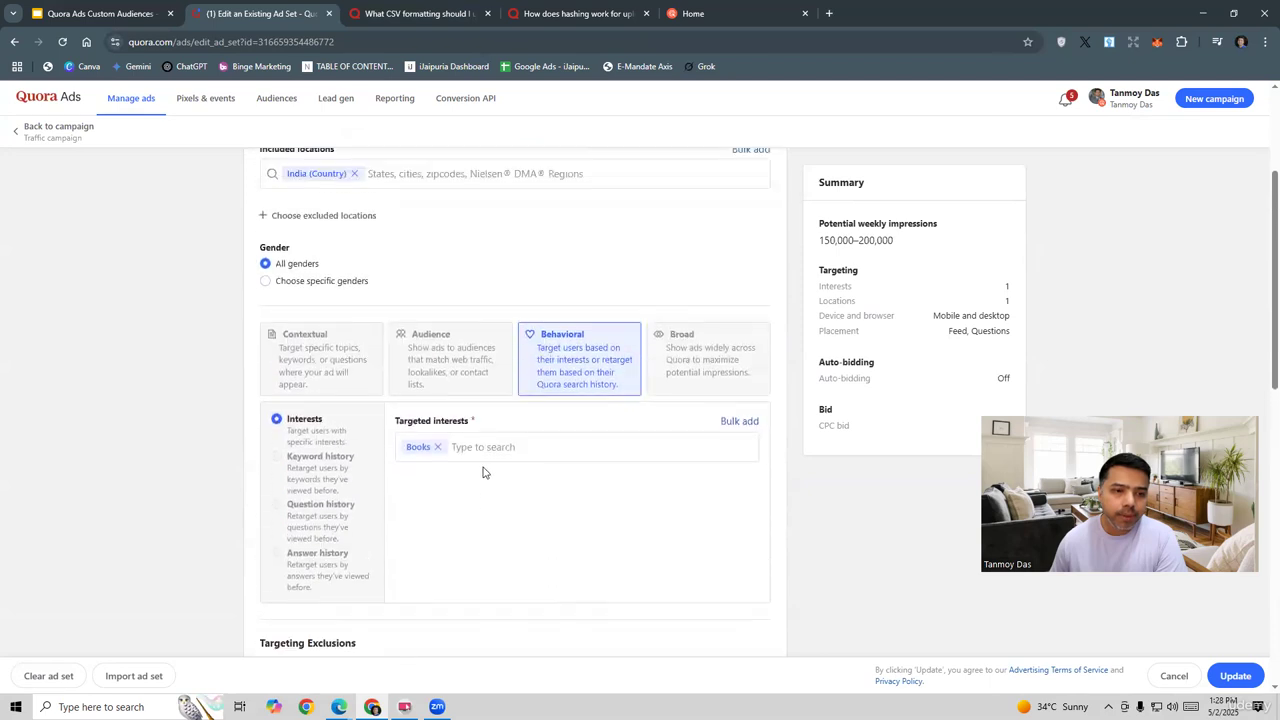
{"action": "scroll", "coordinate": [483, 470], "scroll_direction": "down", "scroll_amount": 1}
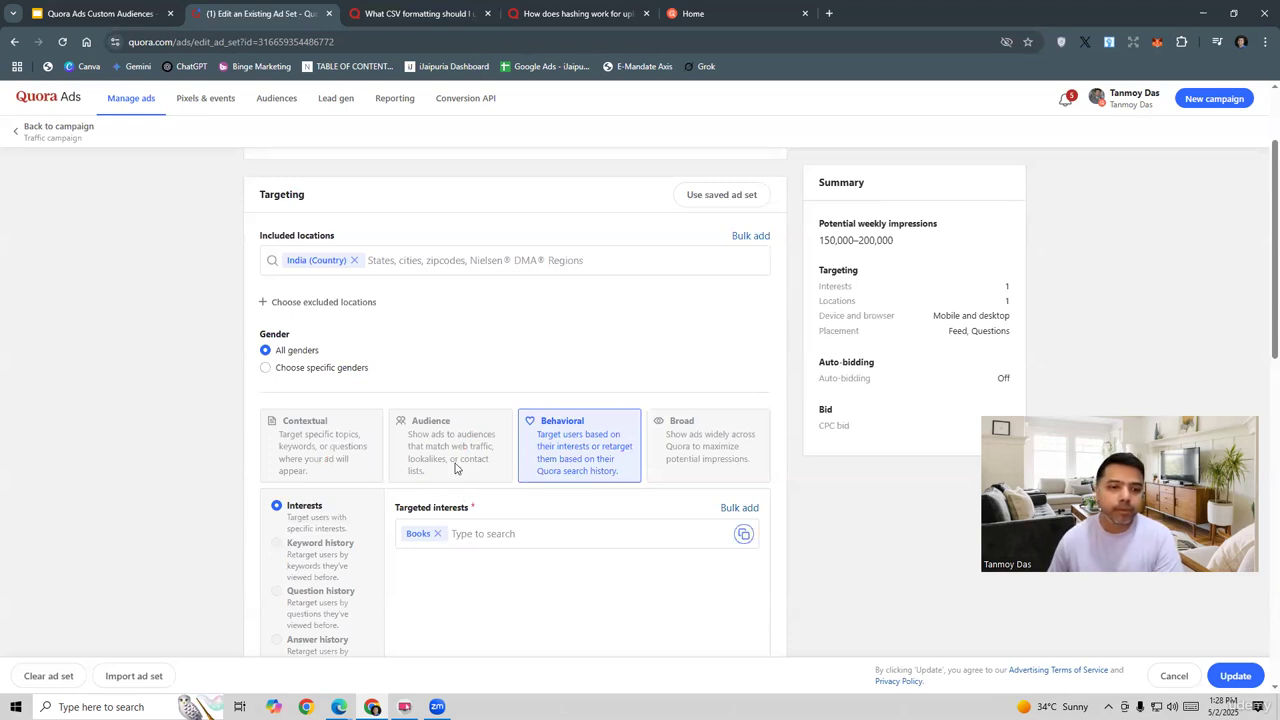
{"action": "scroll", "coordinate": [420, 330], "scroll_direction": "up", "scroll_amount": 1}
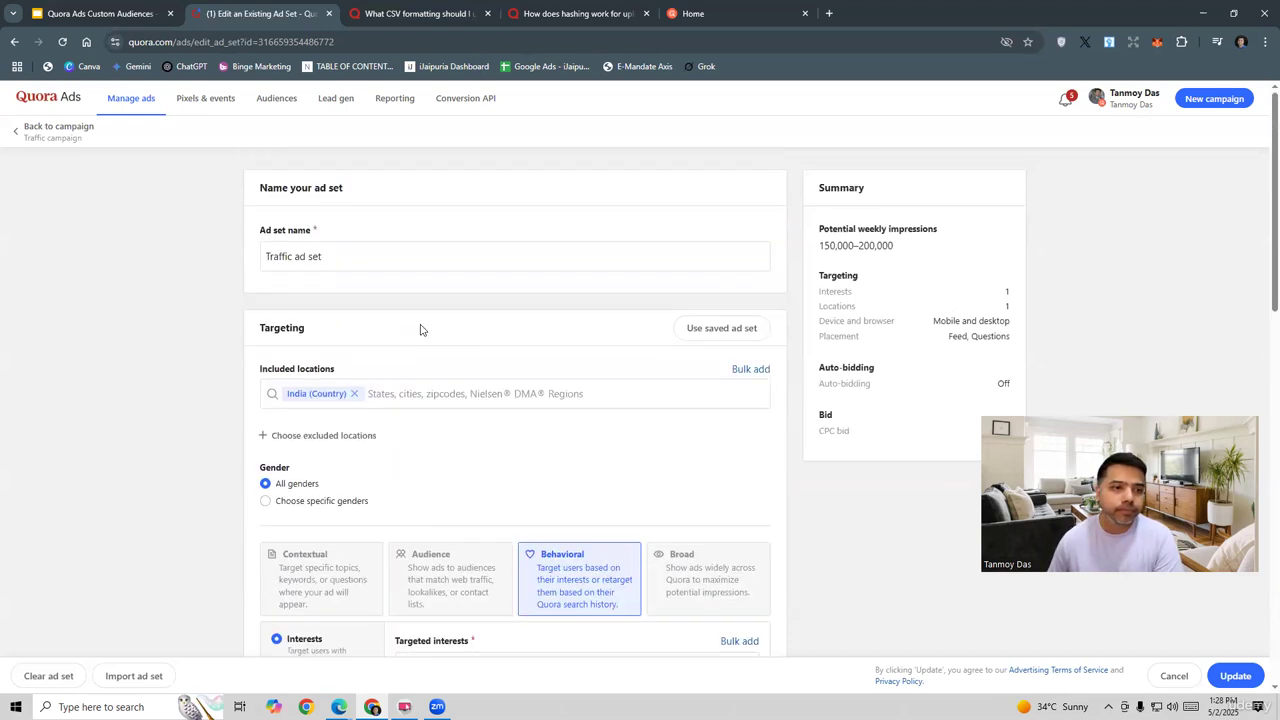
{"action": "left_click", "coordinate": [16, 131]}
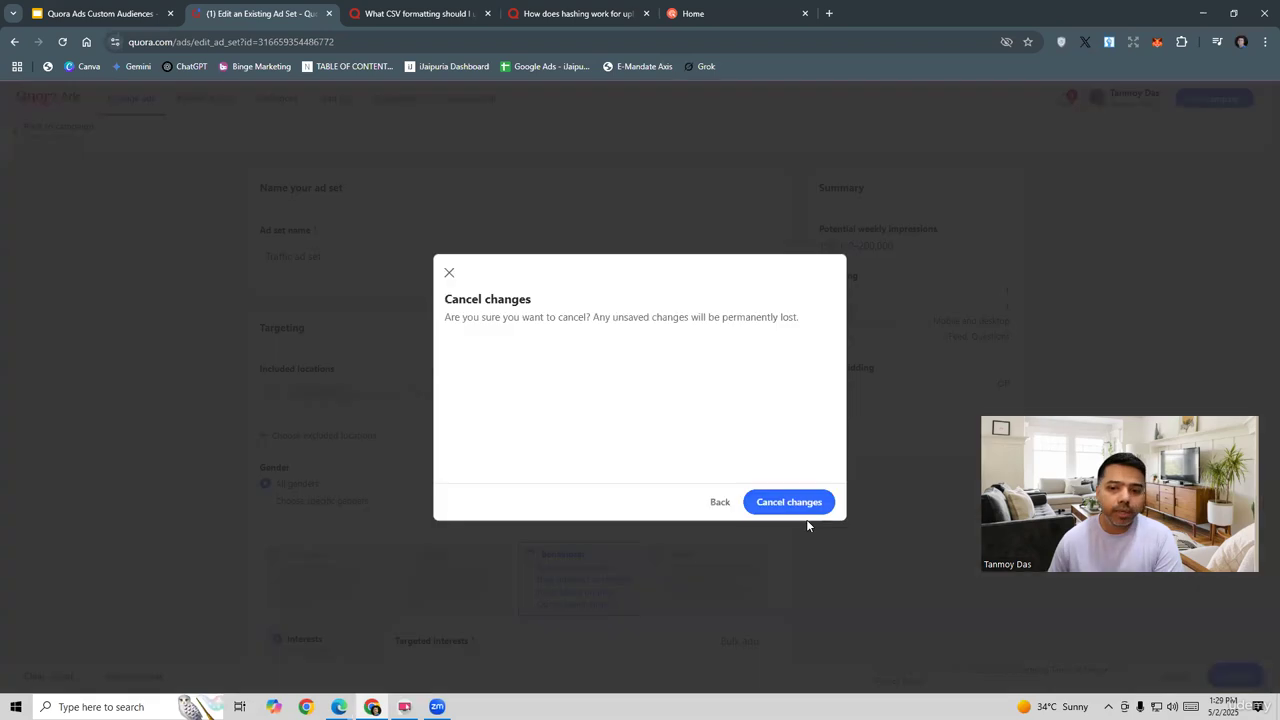
{"action": "left_click", "coordinate": [790, 505]}
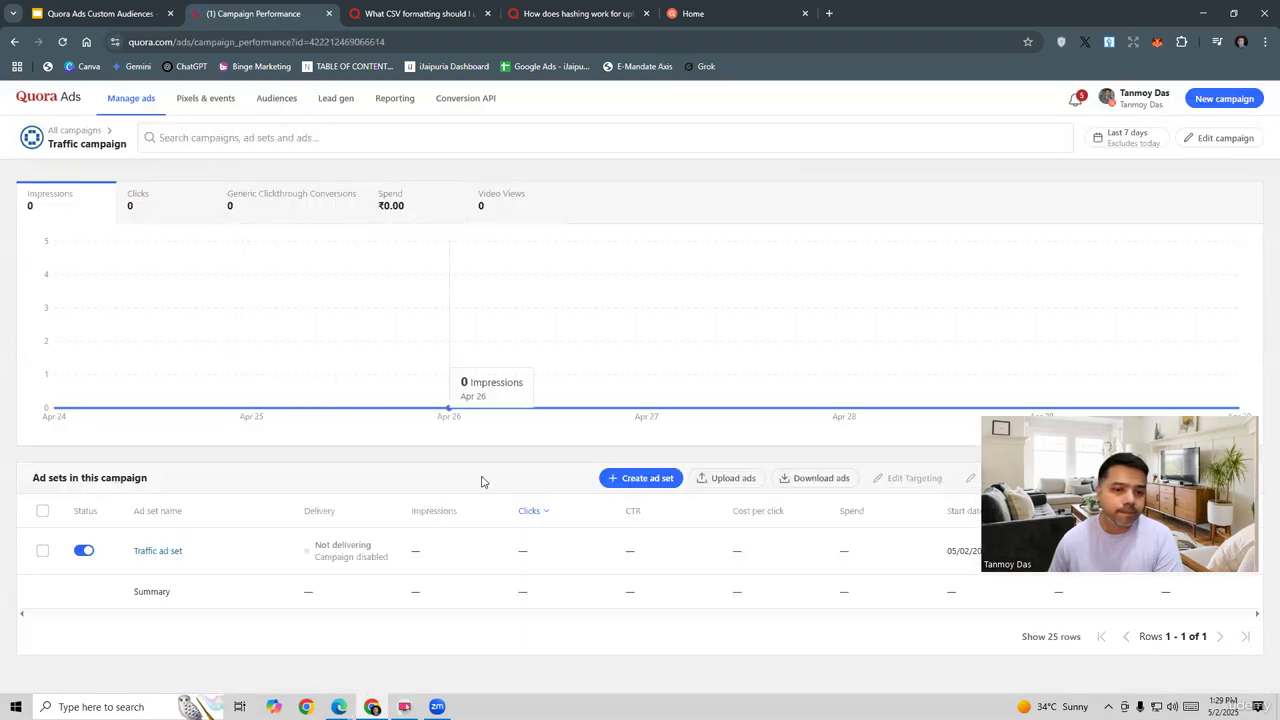
Step: Create a new campaign from Manage ads and continue to its ad set
{"action": "left_click", "coordinate": [131, 100]}
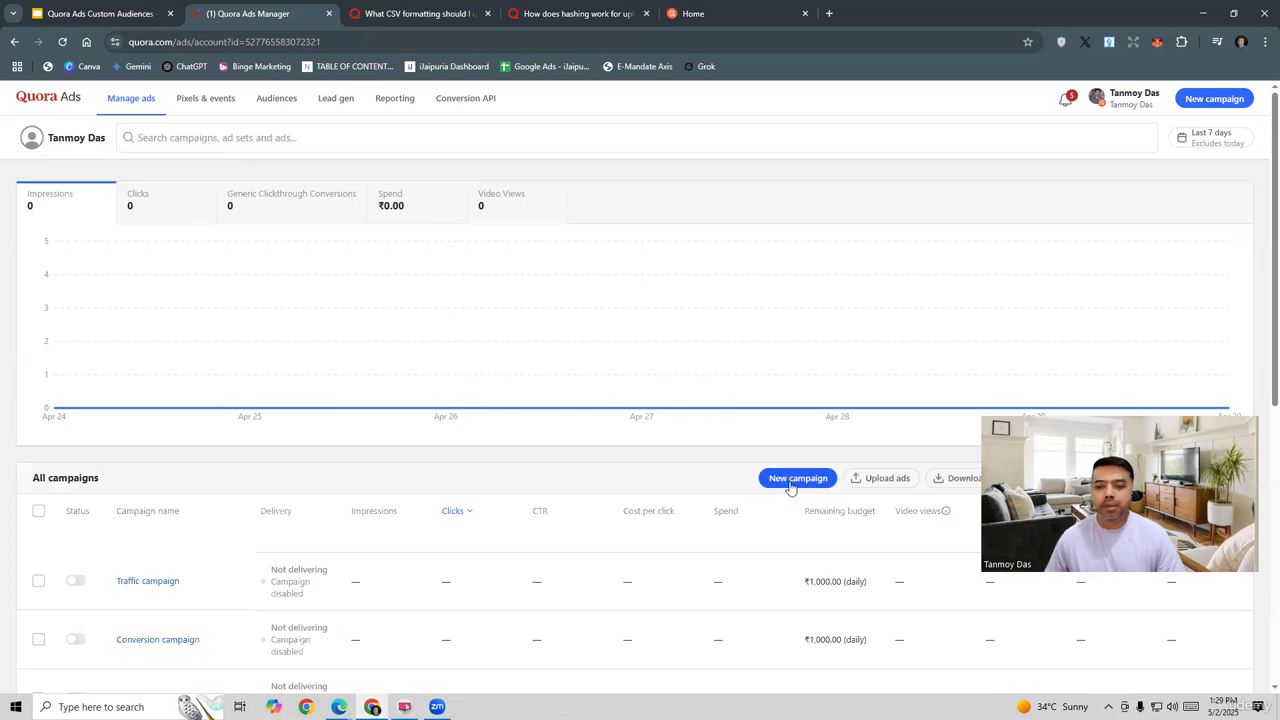
{"action": "left_click", "coordinate": [790, 479]}
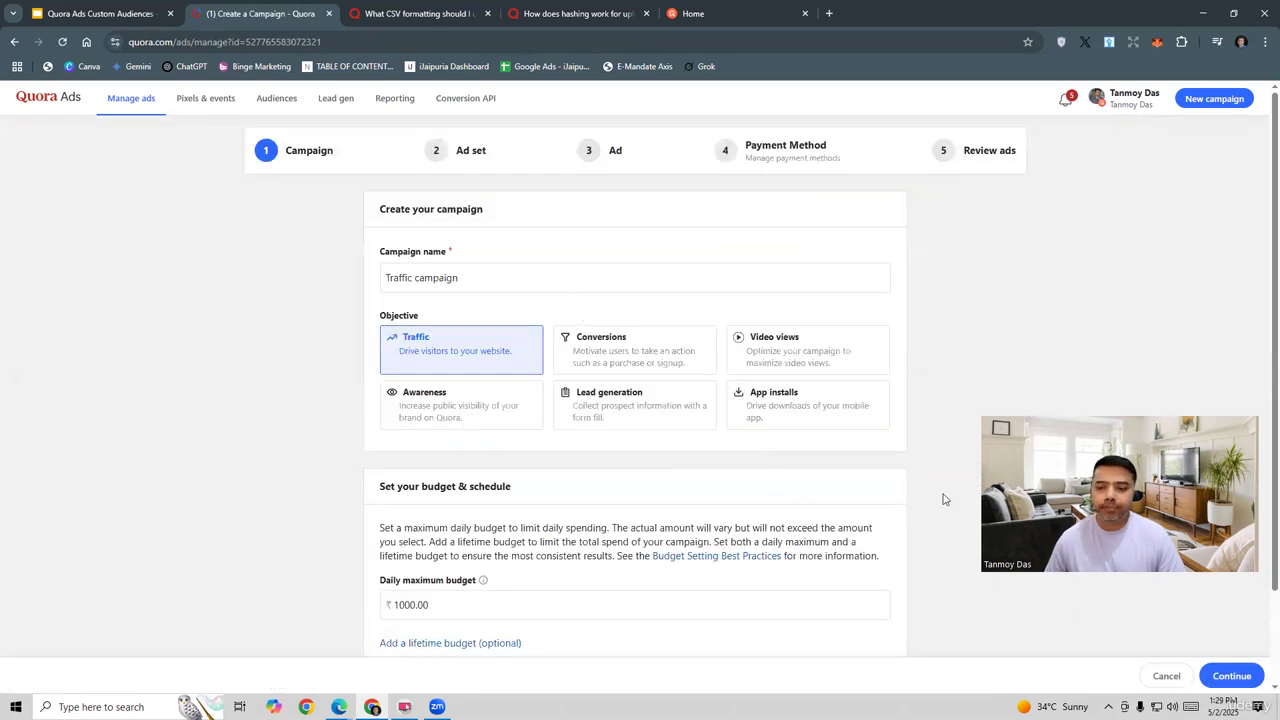
{"action": "left_click", "coordinate": [1231, 677]}
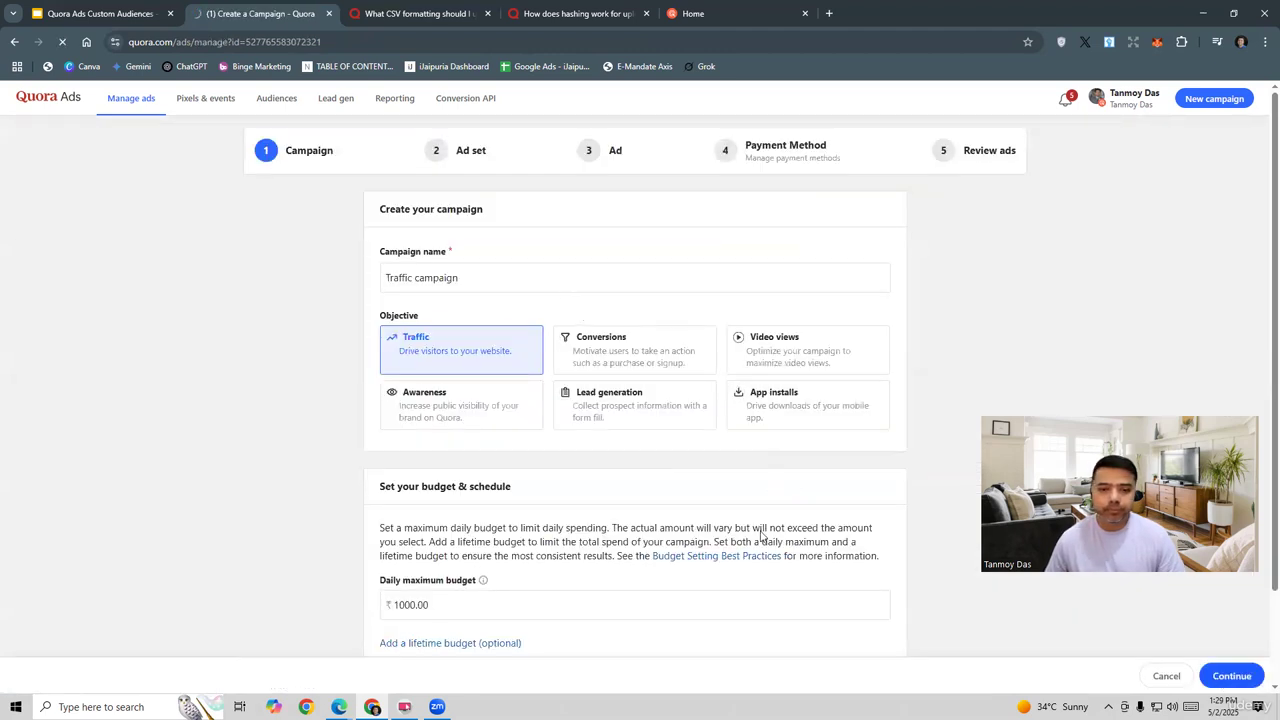
Step: Switch the ad set to Audience targeting and select 'Website Audience' as the targeted audience
{"action": "scroll", "coordinate": [581, 494], "scroll_direction": "down", "scroll_amount": 3}
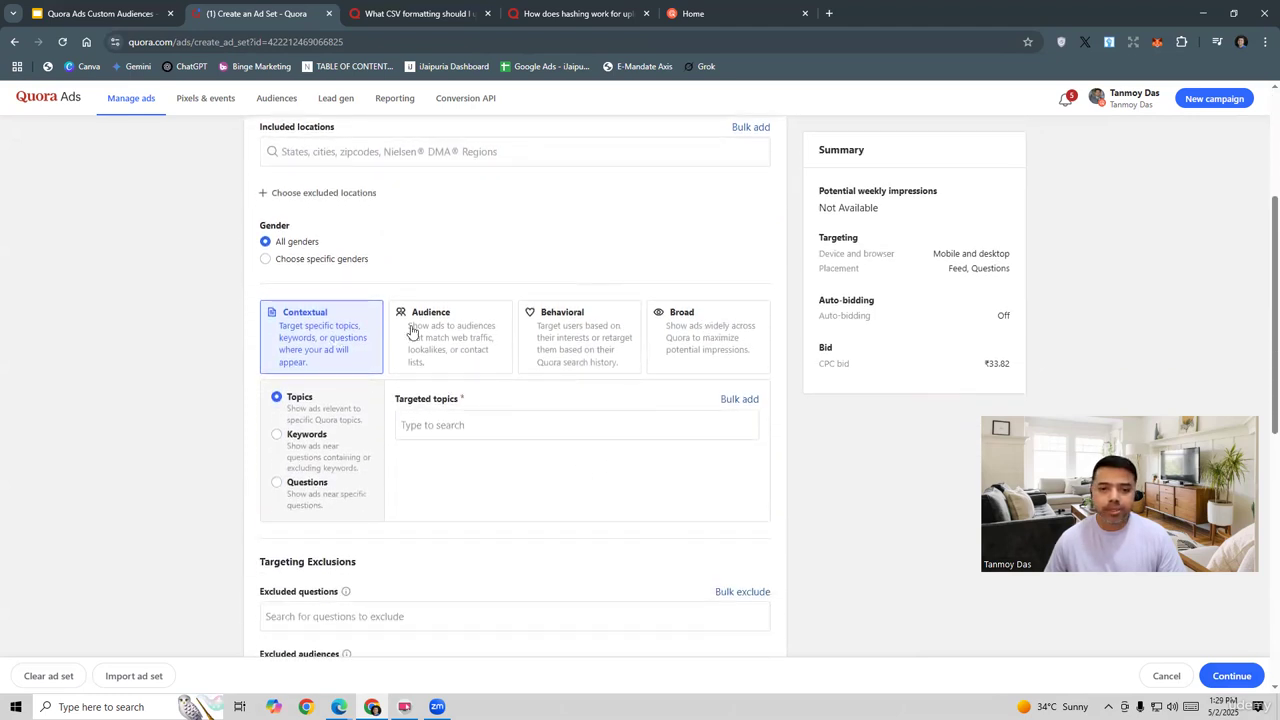
{"action": "left_click", "coordinate": [455, 322]}
{"action": "left_click", "coordinate": [410, 432]}
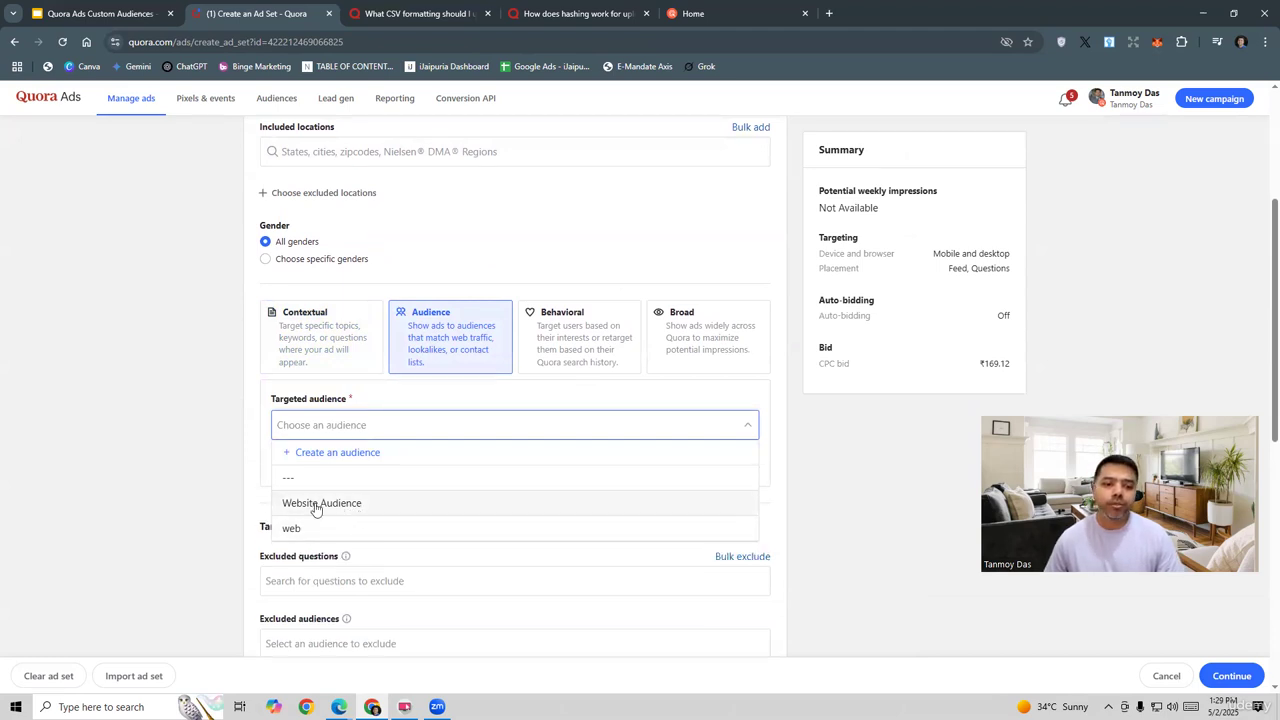
{"action": "left_click", "coordinate": [316, 504]}
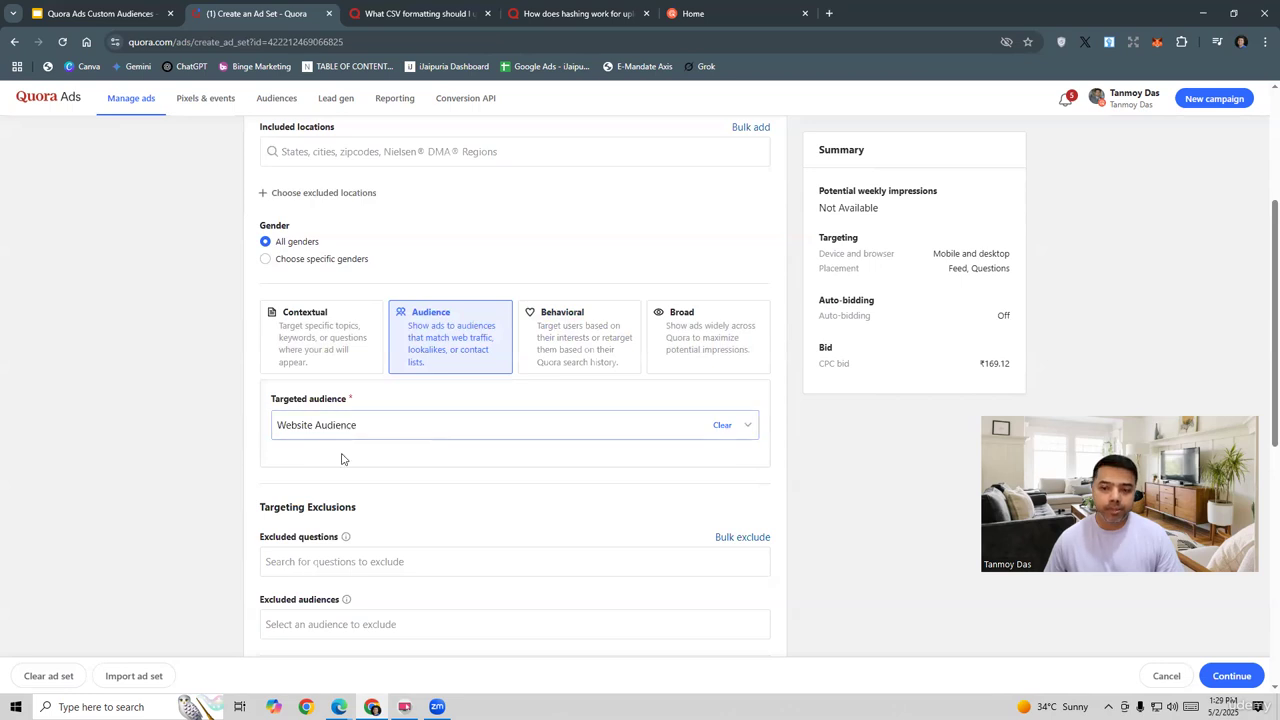